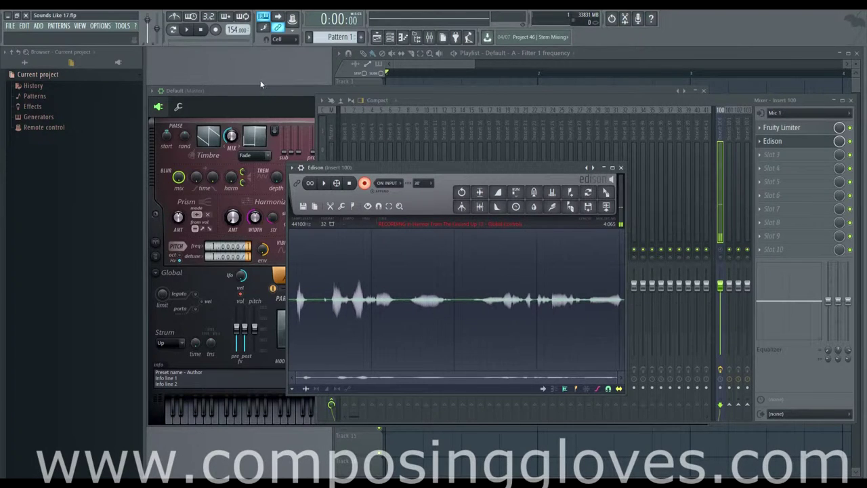
# Step: Bring the synth window forward and examine the articulation targets and modulation sources available for part A
pyautogui.click(275, 94)
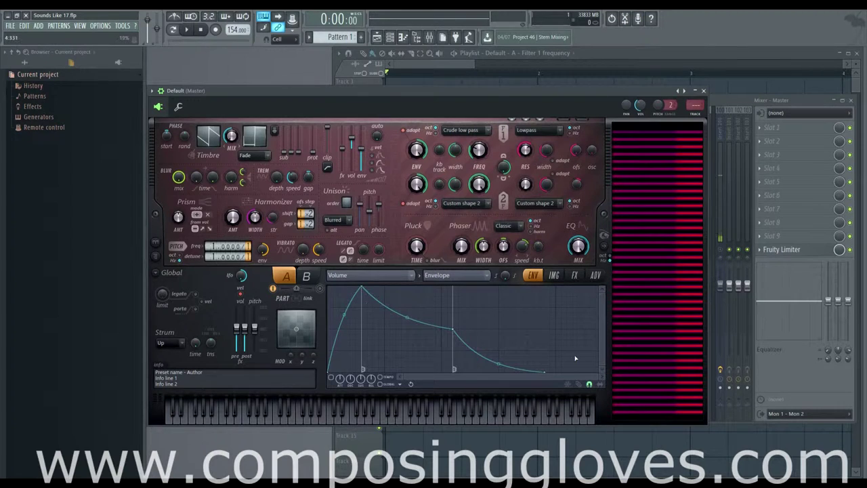
pyautogui.click(404, 280)
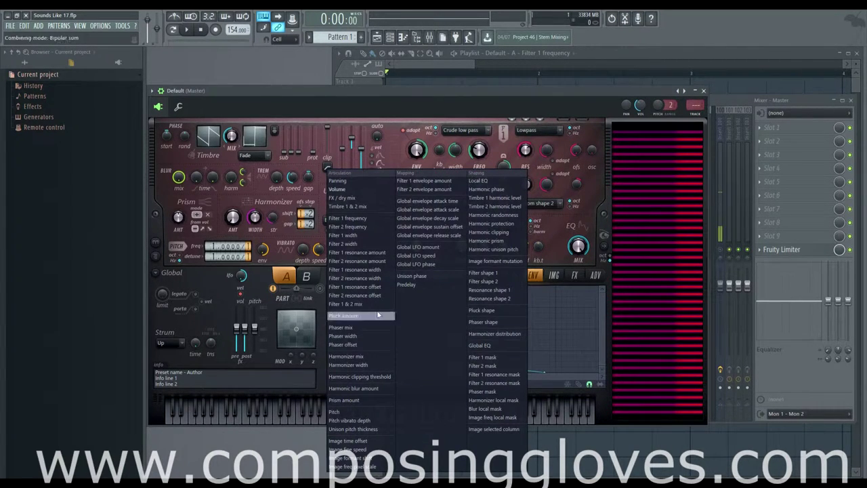
pyautogui.click(602, 341)
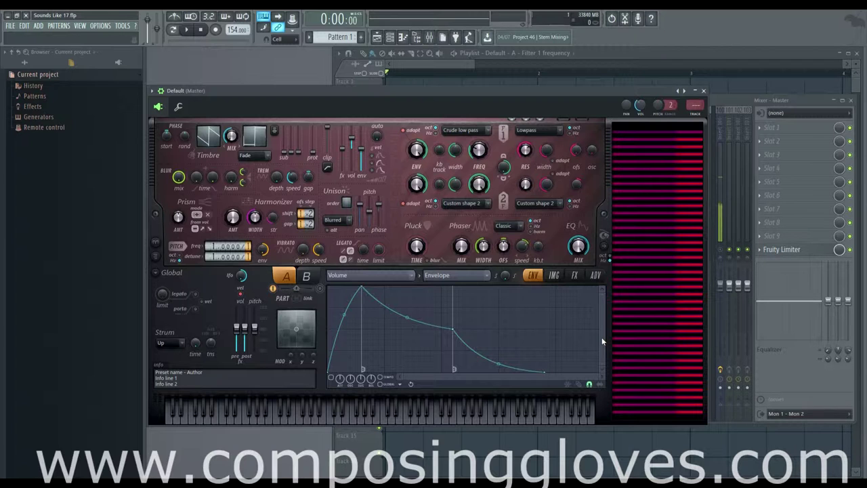
pyautogui.click(408, 276)
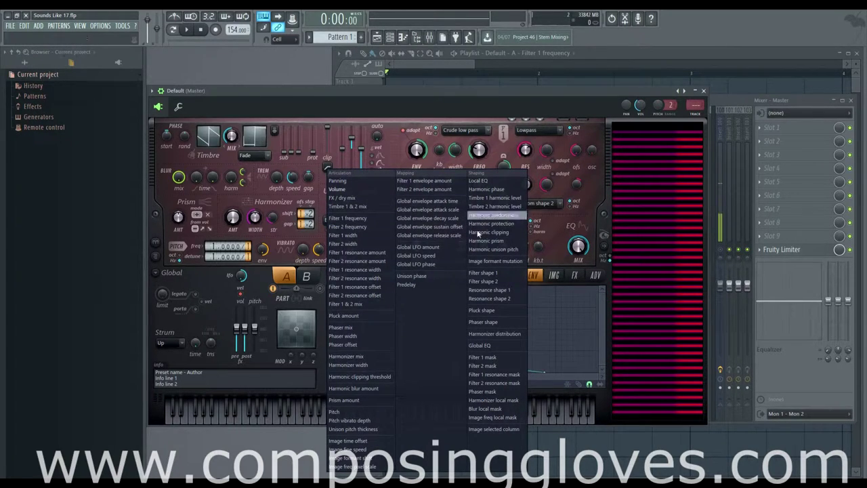
pyautogui.click(602, 314)
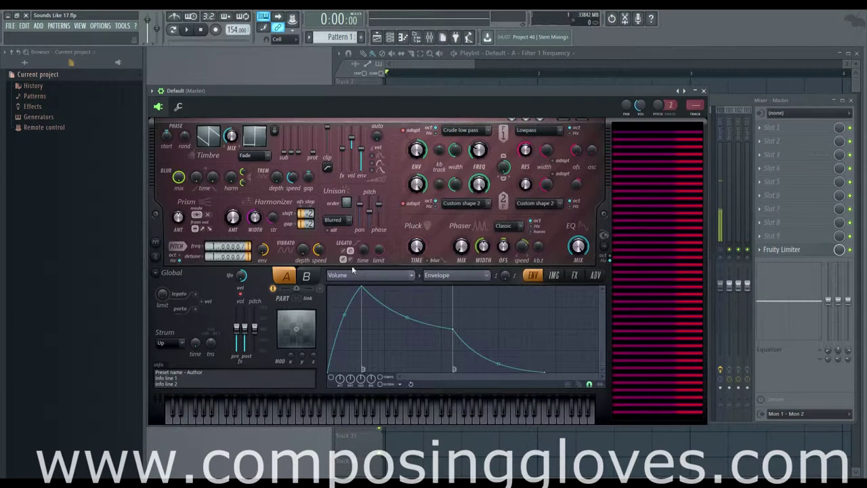
pyautogui.click(474, 276)
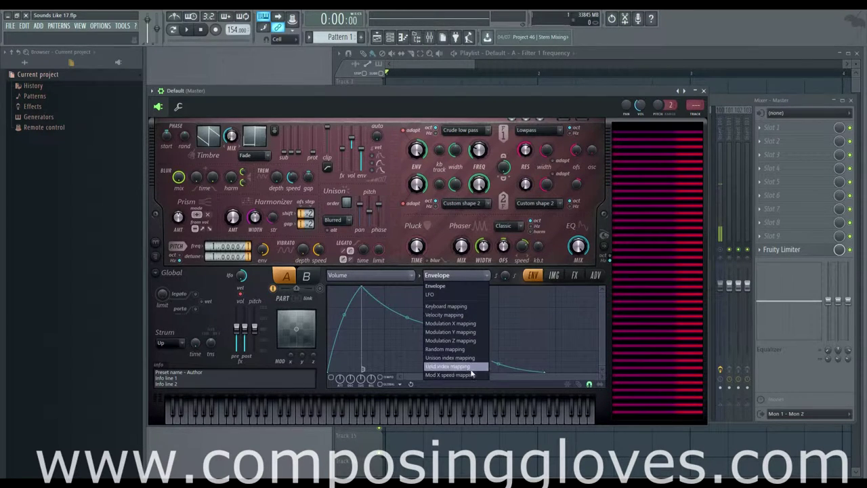
pyautogui.click(478, 284)
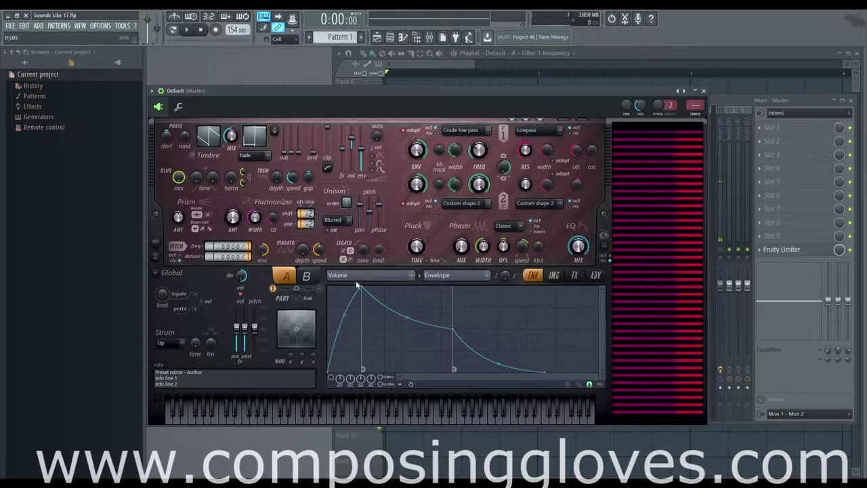
# Step: Enable the Volume articulation's envelope, leaving its attack peak at full level
pyautogui.moveTo(362, 287)
pyautogui.mouseDown()
pyautogui.moveTo(363, 296)
pyautogui.moveTo(361, 286)
pyautogui.mouseUp()
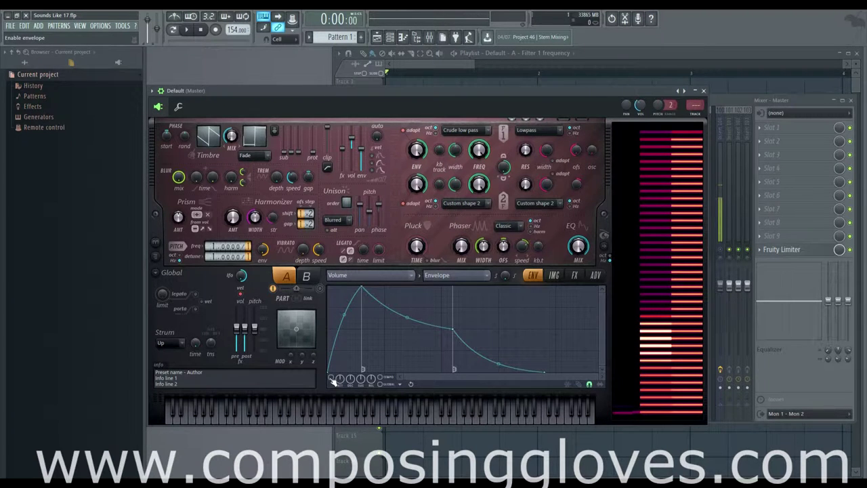
pyautogui.click(332, 379)
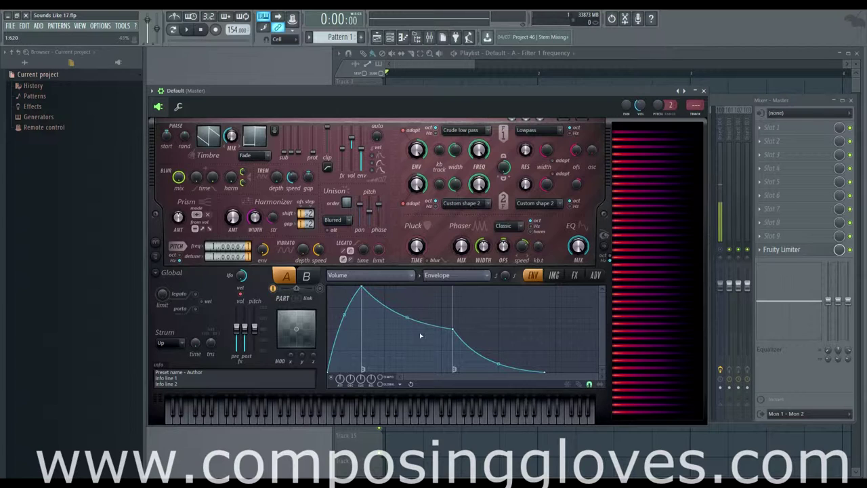
# Step: Add a point at 3.000 and about 44% in the Volume envelope's release section, and delete it again
pyautogui.rightClick(499, 334)
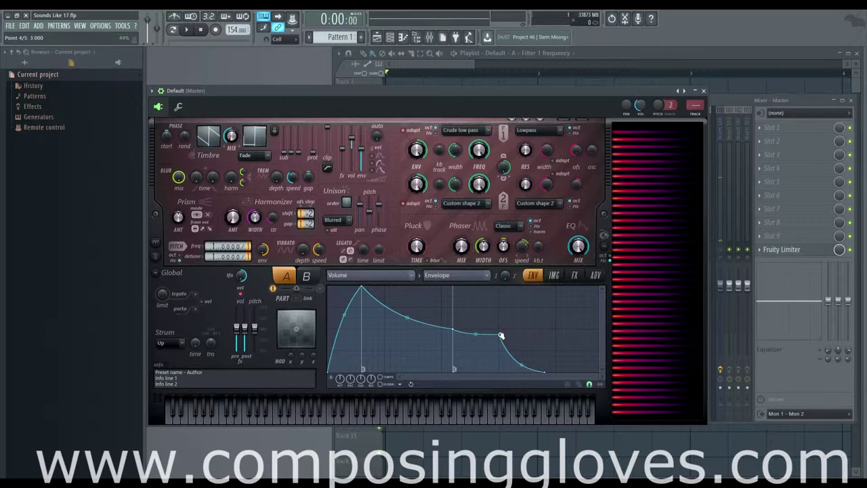
pyautogui.rightClick(500, 335)
pyautogui.click(508, 347)
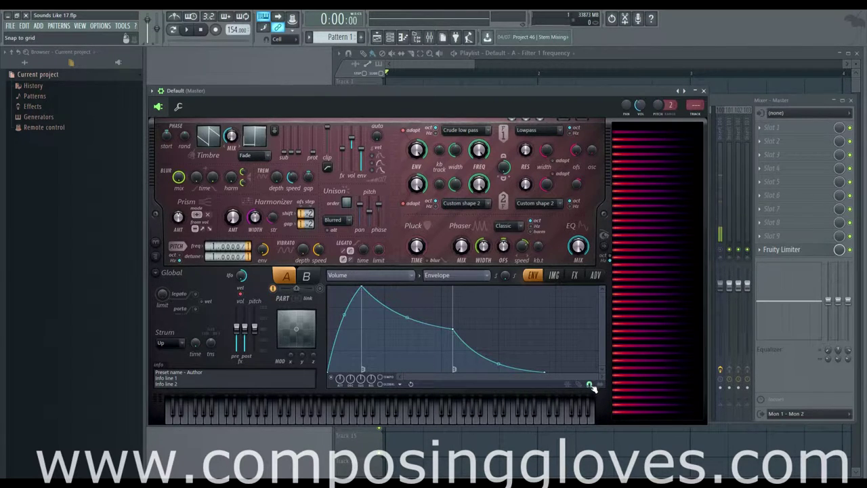
# Step: Add several snapped points at different heights along the Volume envelope's release section, removing the one at 3.300
pyautogui.rightClick(470, 350)
pyautogui.rightClick(493, 345)
pyautogui.rightClick(499, 328)
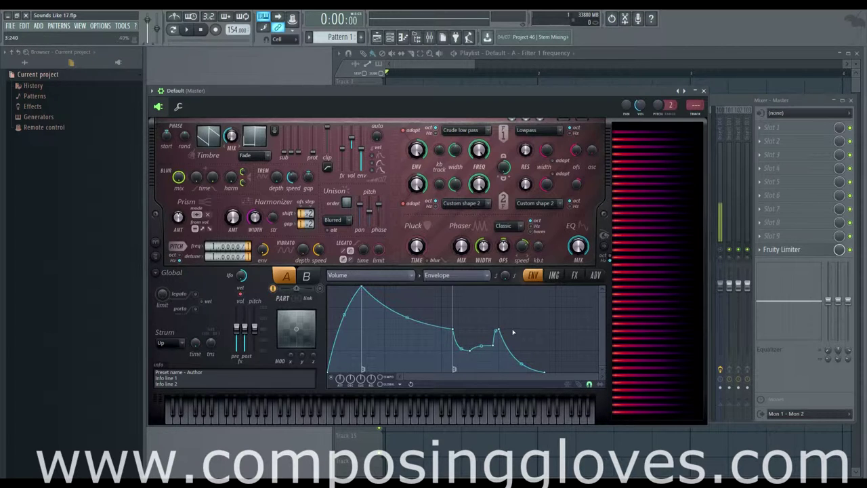
pyautogui.rightClick(517, 329)
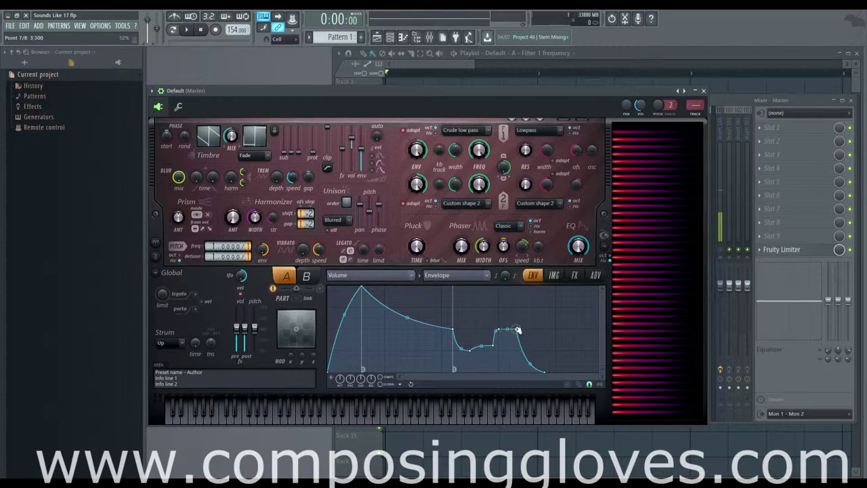
pyautogui.rightClick(516, 330)
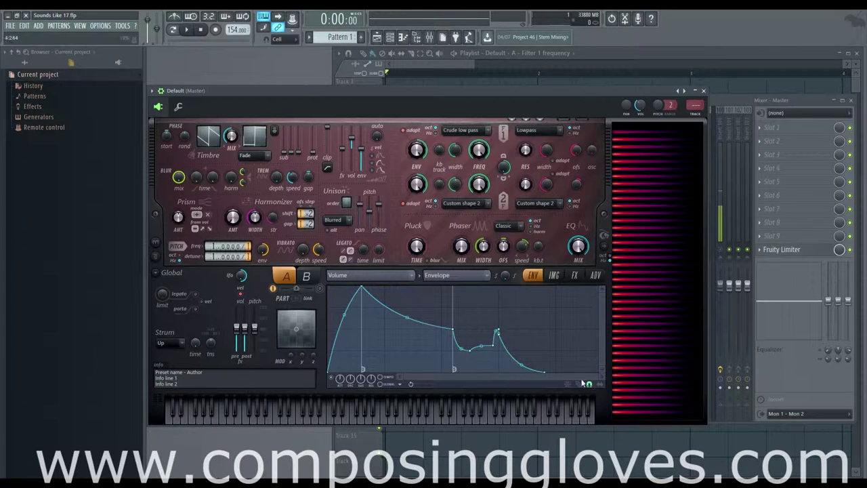
pyautogui.rightClick(506, 336)
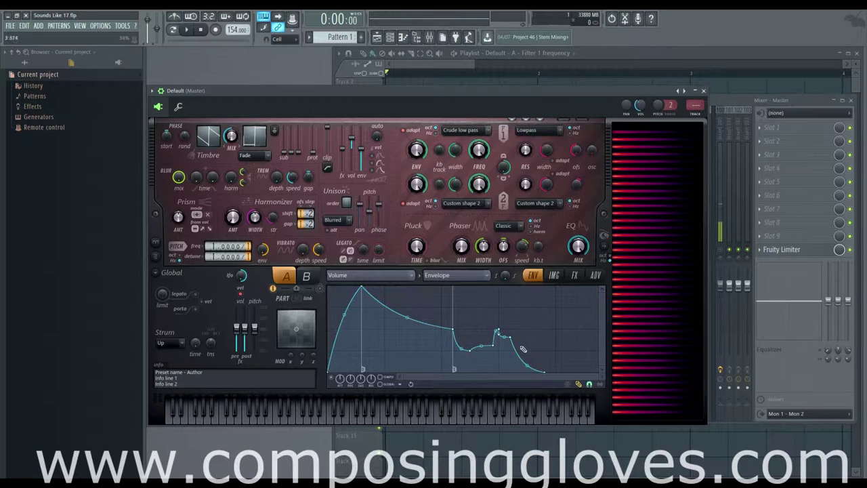
# Step: Delete all the added points from the Volume envelope's release section
pyautogui.keyDown('alt'); pyautogui.click(510, 336); pyautogui.keyUp('alt')
pyautogui.keyDown('alt'); pyautogui.click(499, 334); pyautogui.keyUp('alt')
pyautogui.keyDown('alt'); pyautogui.click(498, 329); pyautogui.keyUp('alt')
pyautogui.keyDown('alt'); pyautogui.click(493, 344); pyautogui.keyUp('alt')
pyautogui.rightClick(470, 352)
pyautogui.rightClick(460, 349)
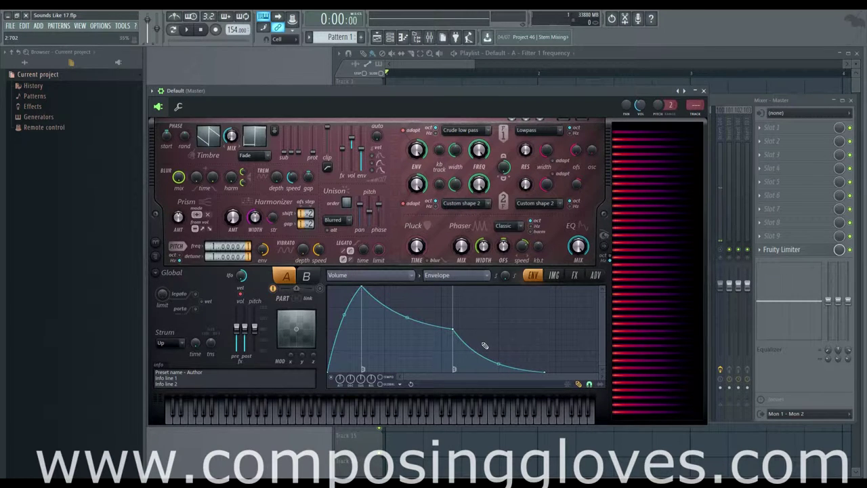
# Step: Try placing new release points on the Volume envelope with step editing on
pyautogui.click(493, 329)
pyautogui.click(503, 313)
pyautogui.moveTo(470, 350)
pyautogui.mouseDown()
pyautogui.moveTo(505, 347)
pyautogui.moveTo(520, 285)
pyautogui.moveTo(513, 329)
pyautogui.moveTo(510, 318)
pyautogui.moveTo(473, 355)
pyautogui.mouseUp()
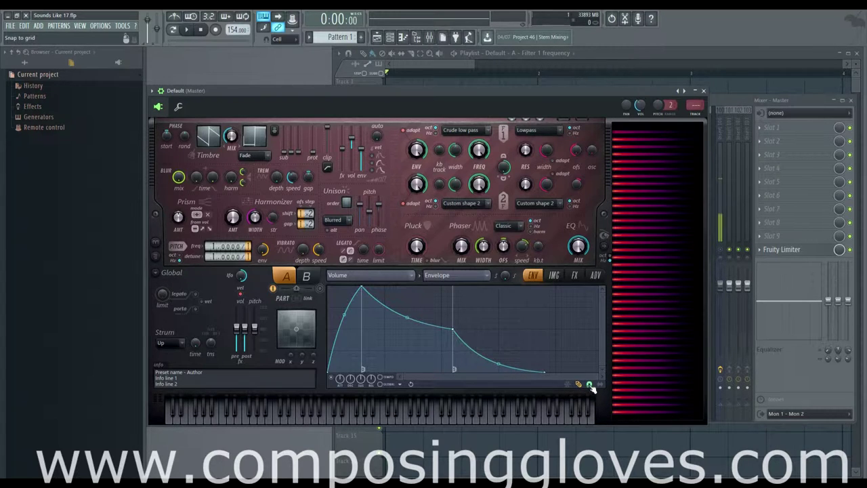
# Step: Try placing and moving a release point on the Volume envelope with grid snapping toggled
pyautogui.click(590, 385)
pyautogui.moveTo(479, 350)
pyautogui.mouseDown()
pyautogui.moveTo(494, 333)
pyautogui.moveTo(522, 333)
pyautogui.mouseUp()
pyautogui.rightClick(524, 336)
pyautogui.moveTo(473, 337); pyautogui.dragTo(474, 318)
pyautogui.moveTo(596, 374); pyautogui.dragTo(572, 374)
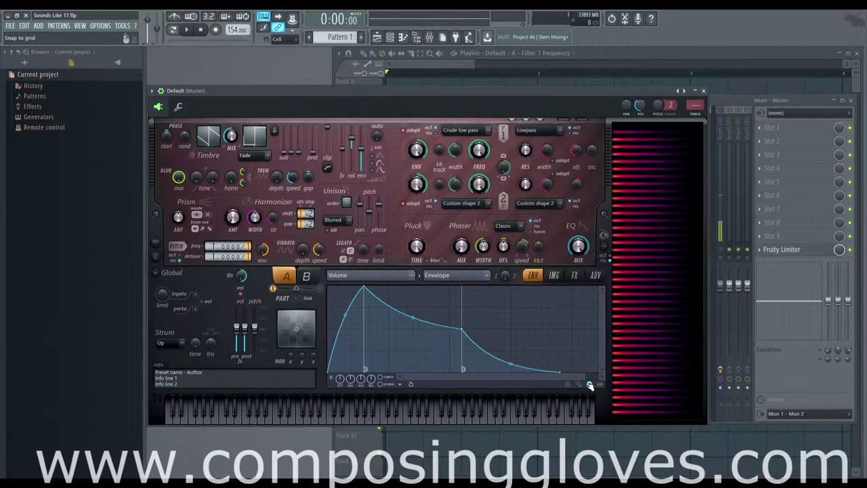
# Step: Add a release point at about 25% level and slide the sustain point with its succeeding points to about 2.0
pyautogui.rightClick(504, 351)
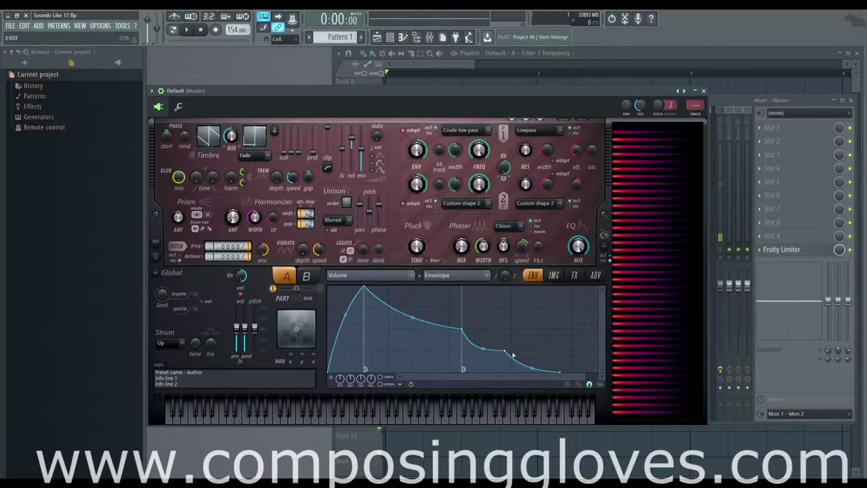
pyautogui.click(602, 385)
pyautogui.moveTo(507, 351); pyautogui.dragTo(450, 330)
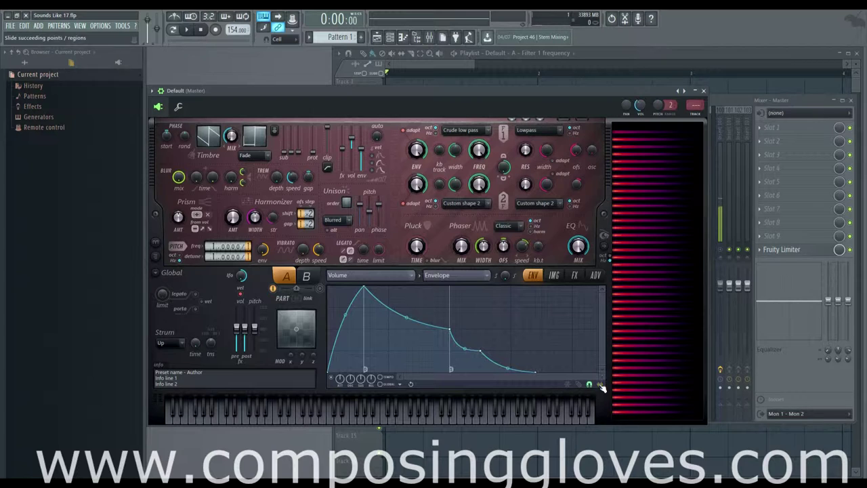
# Step: Move the added release point on its own to 2.800 at about 31% level, with sliding of succeeding points off
pyautogui.moveTo(480, 351); pyautogui.dragTo(502, 347)
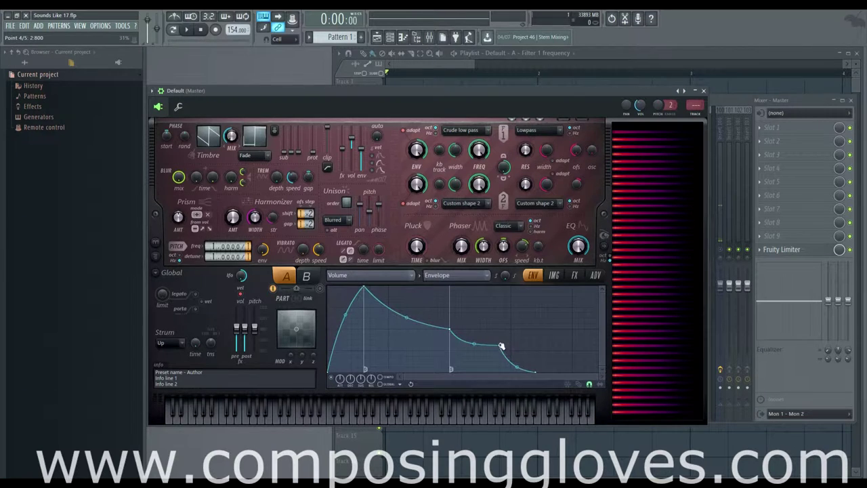
pyautogui.rightClick(501, 346)
pyautogui.click(482, 341)
pyautogui.moveTo(499, 345)
pyautogui.mouseDown()
pyautogui.moveTo(494, 361)
pyautogui.moveTo(499, 345)
pyautogui.mouseUp()
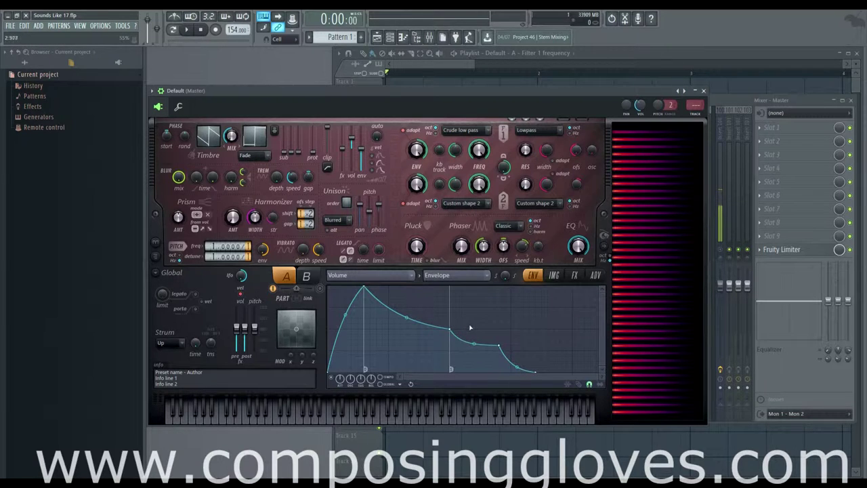
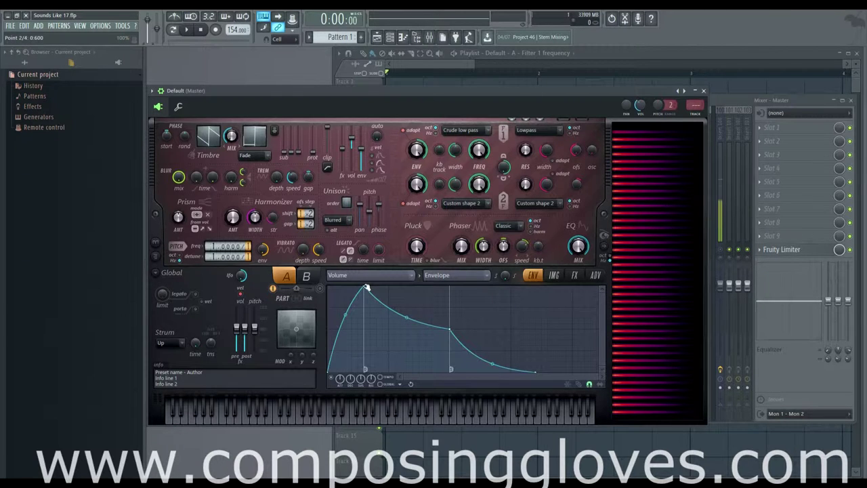
# Step: Try a near-instant attack on the Volume envelope, and place the attack peak at 0.500
pyautogui.moveTo(365, 287); pyautogui.dragTo(332, 286)
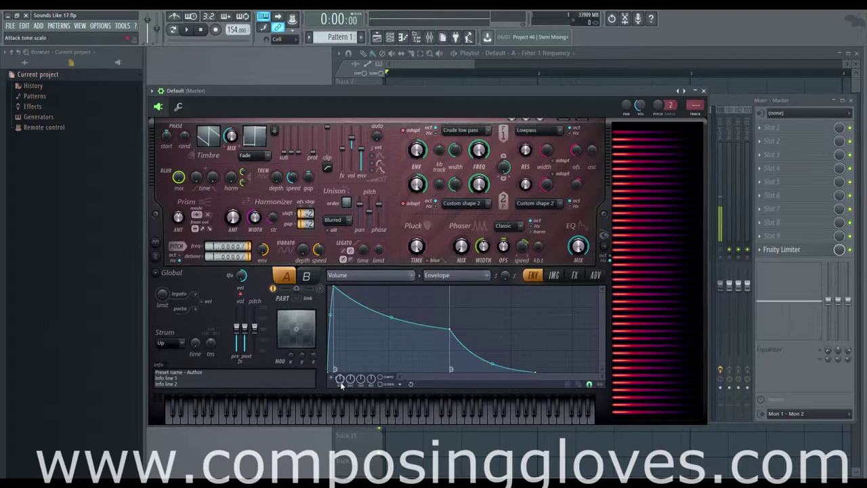
pyautogui.moveTo(335, 288); pyautogui.dragTo(357, 288)
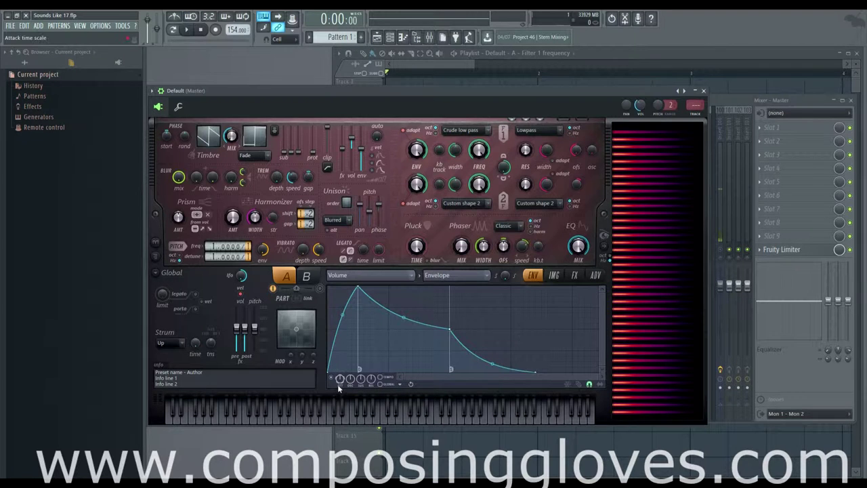
# Step: Try the Volume envelope's attack and decay time scale controls while auditioning notes
pyautogui.moveTo(342, 380)
pyautogui.mouseDown()
pyautogui.moveTo(342, 392)
pyautogui.moveTo(342, 359)
pyautogui.moveTo(342, 394)
pyautogui.moveTo(342, 379)
pyautogui.mouseUp()
pyautogui.press('z')
pyautogui.moveTo(349, 379)
pyautogui.mouseDown()
pyautogui.moveTo(349, 389)
pyautogui.moveTo(349, 379)
pyautogui.mouseUp()
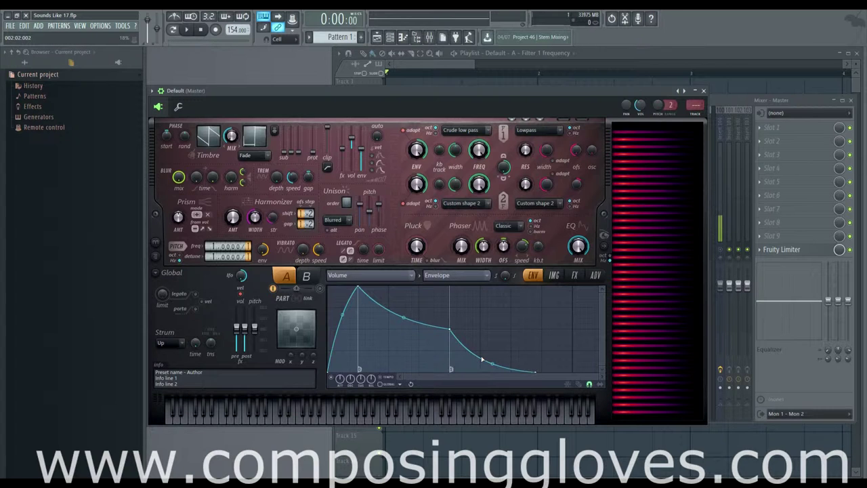
pyautogui.press('n')
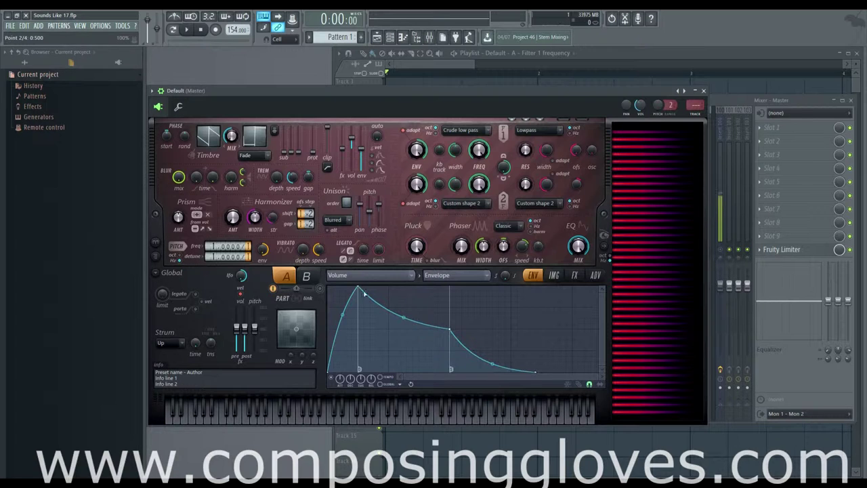
# Step: Add a Volume envelope point between attack peak and sustain, set it to Hold mode and move it to 1.100 at about 12%
pyautogui.rightClick(449, 329)
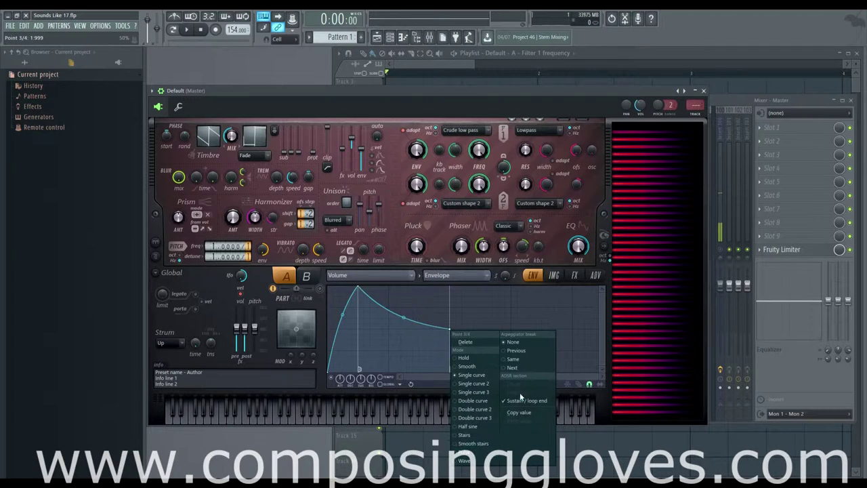
pyautogui.click(369, 301)
pyautogui.rightClick(383, 313)
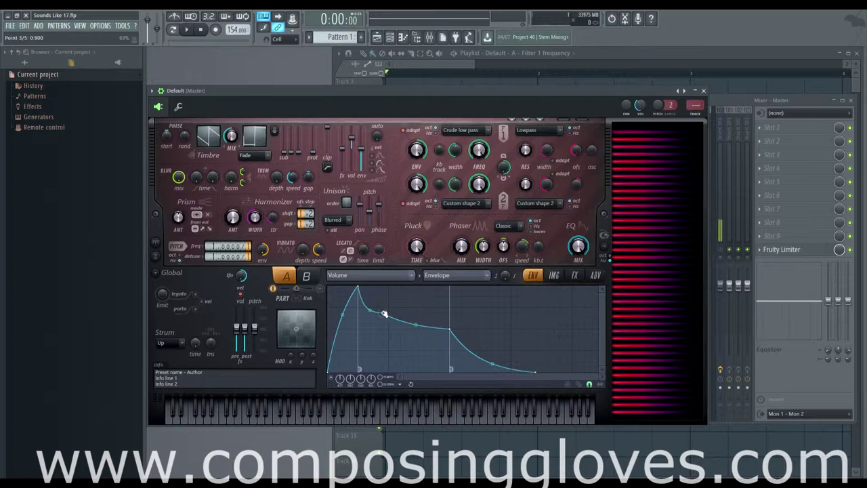
pyautogui.rightClick(383, 313)
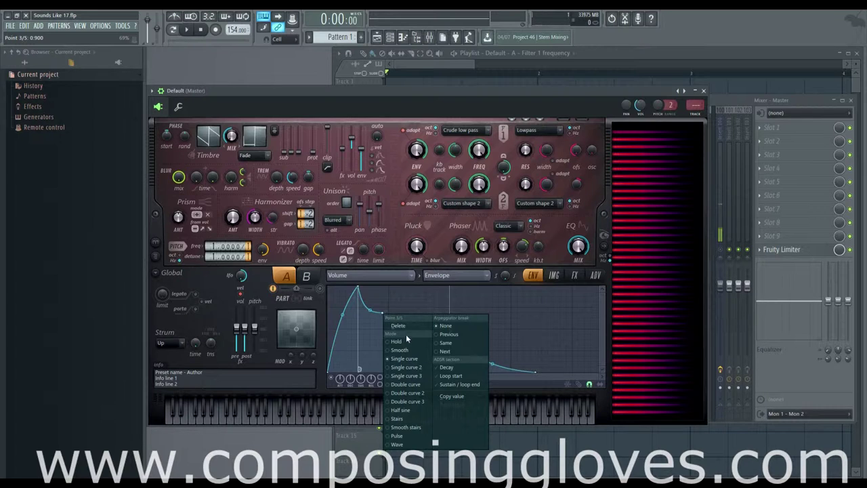
pyautogui.click(401, 342)
pyautogui.moveTo(384, 313); pyautogui.dragTo(393, 361)
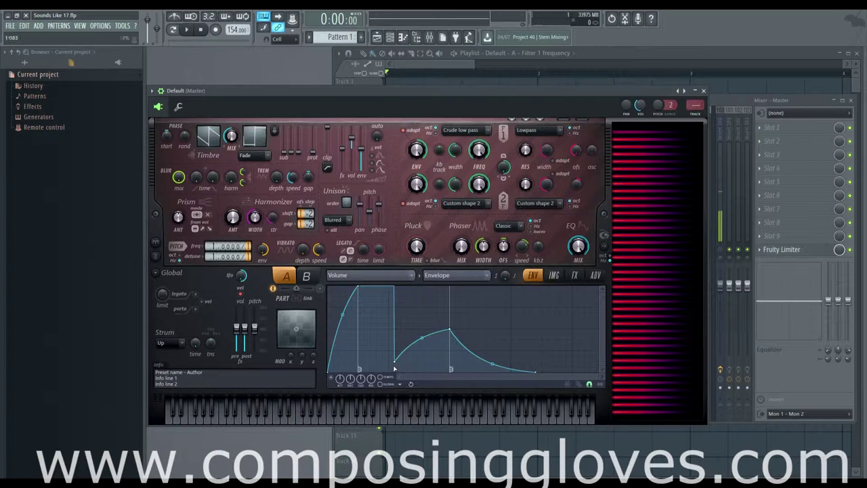
# Step: Set the added decay point's mode to Smooth and adjust the tension of the segment before it to about 11.5%
pyautogui.rightClick(395, 360)
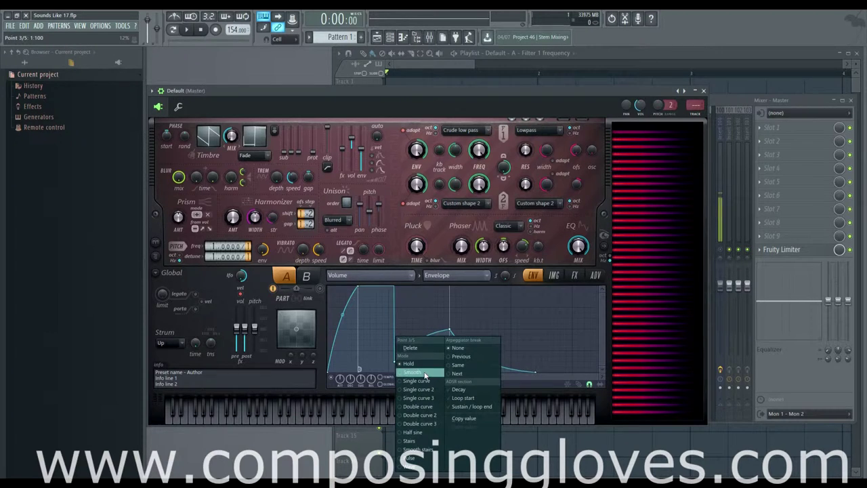
pyautogui.click(411, 372)
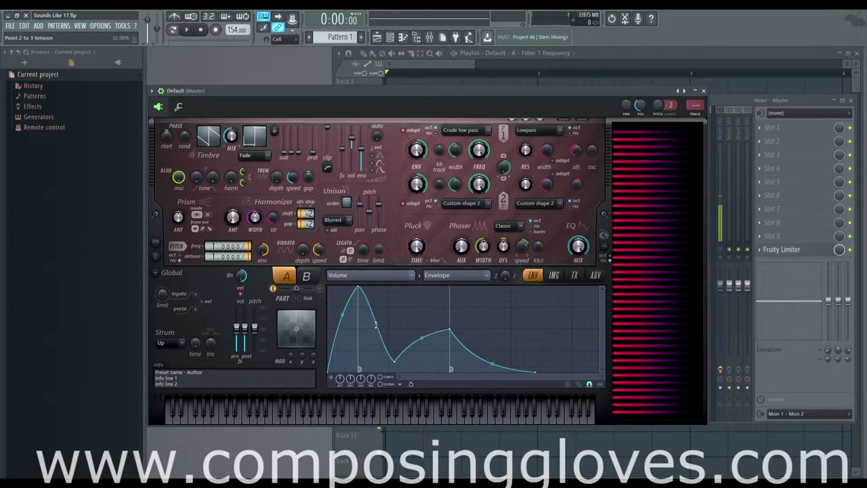
pyautogui.moveTo(376, 323); pyautogui.dragTo(375, 336)
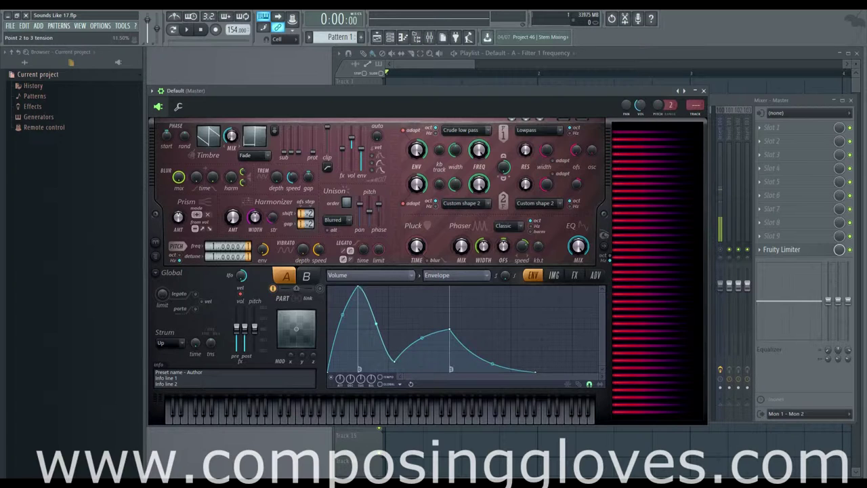
# Step: Set the added decay point's mode to Single curve
pyautogui.rightClick(396, 362)
pyautogui.click(426, 381)
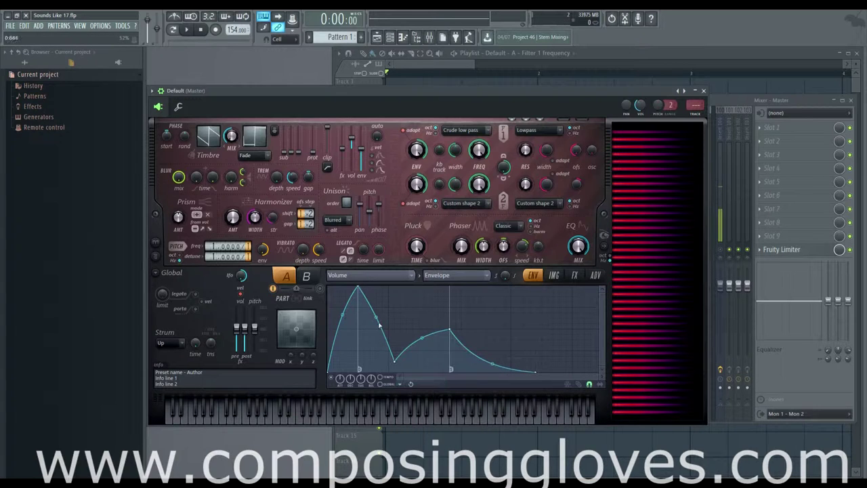
# Step: Vary the tension of the segment before the added decay point, bowing it outward and ending on a nearly straight line
pyautogui.moveTo(376, 323); pyautogui.dragTo(376, 303)
pyautogui.rightClick(395, 362)
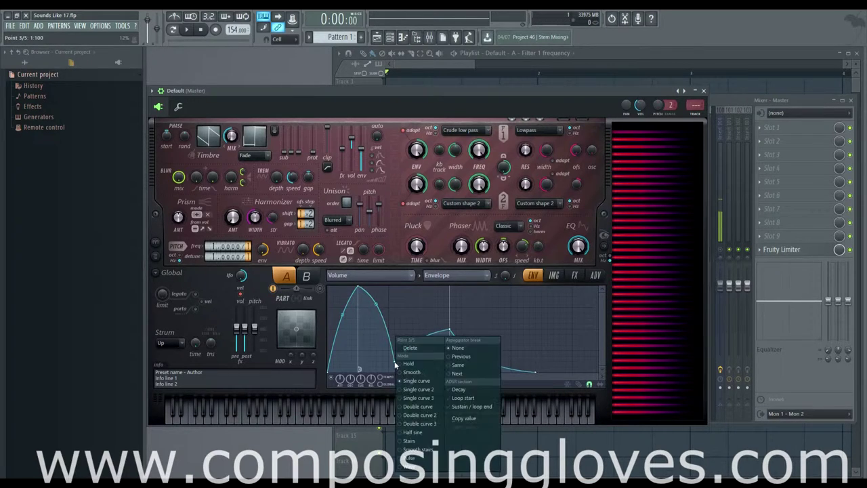
pyautogui.click(387, 357)
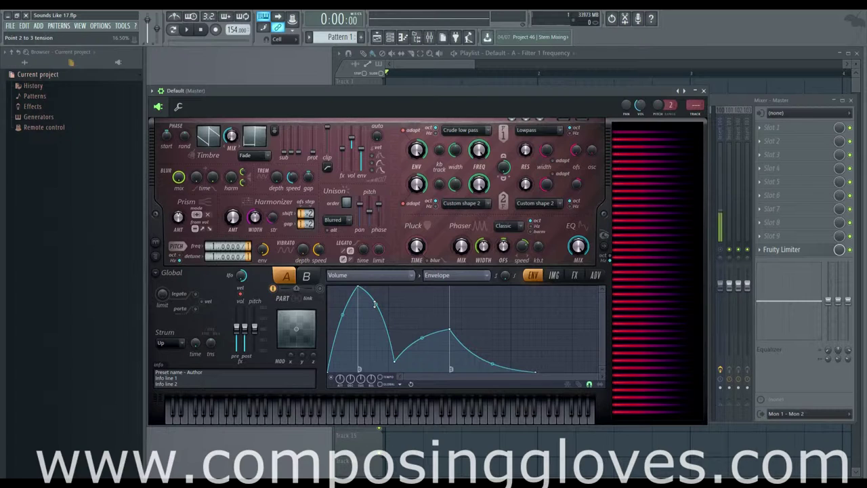
pyautogui.moveTo(375, 304)
pyautogui.mouseDown()
pyautogui.moveTo(376, 320)
pyautogui.moveTo(375, 301)
pyautogui.mouseUp()
pyautogui.moveTo(375, 301); pyautogui.dragTo(375, 296)
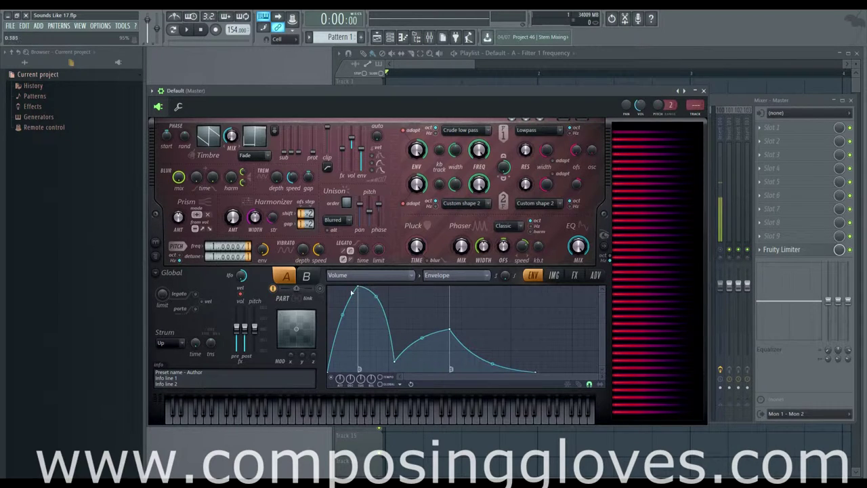
pyautogui.moveTo(376, 298); pyautogui.dragTo(376, 312)
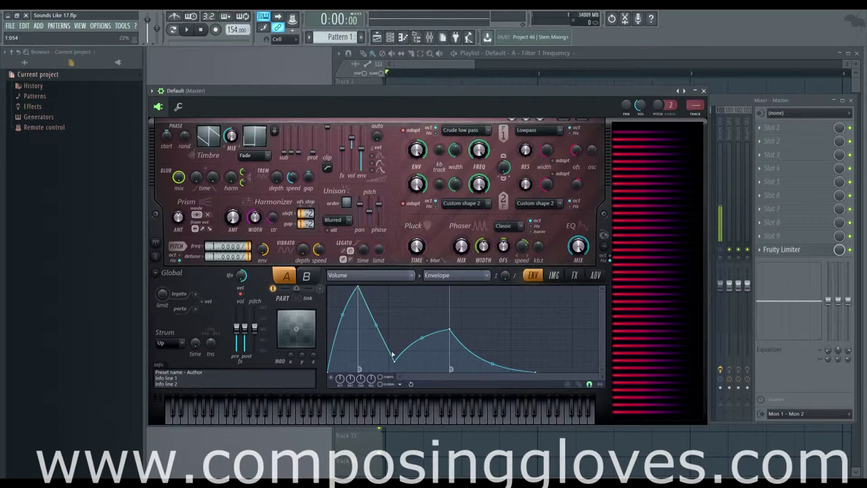
# Step: Set the added decay point to Pulse mode, move it to 1.300 at about 12% and adjust the tension to four wide pulses
pyautogui.rightClick(395, 360)
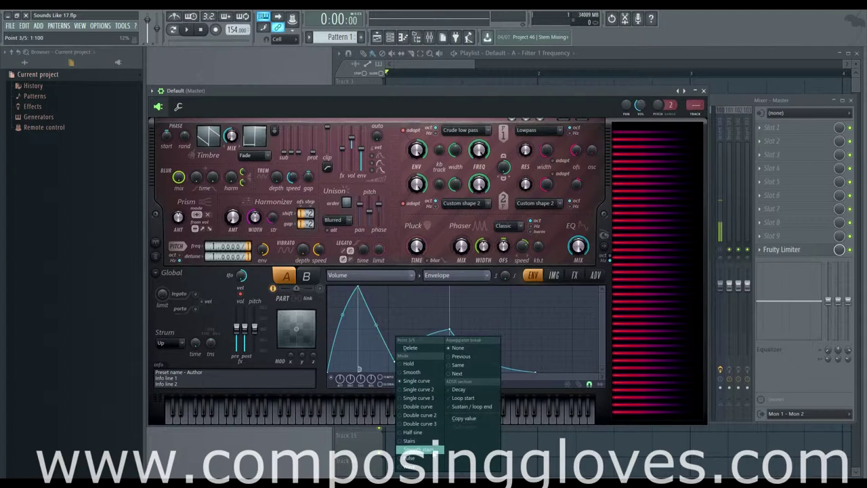
pyautogui.click(422, 459)
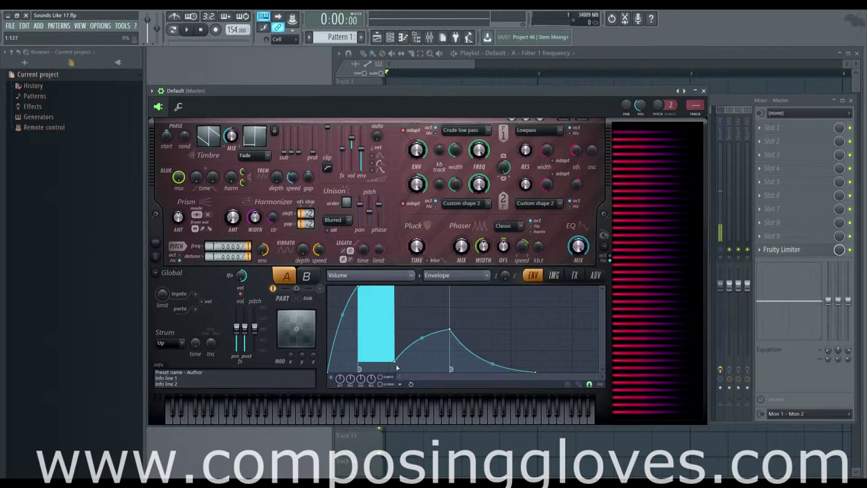
pyautogui.moveTo(395, 362); pyautogui.dragTo(409, 365)
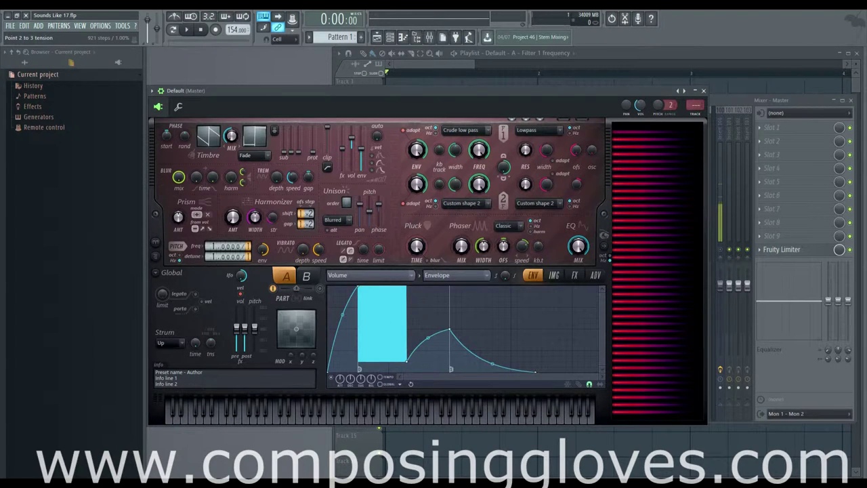
pyautogui.moveTo(382, 323); pyautogui.dragTo(382, 297)
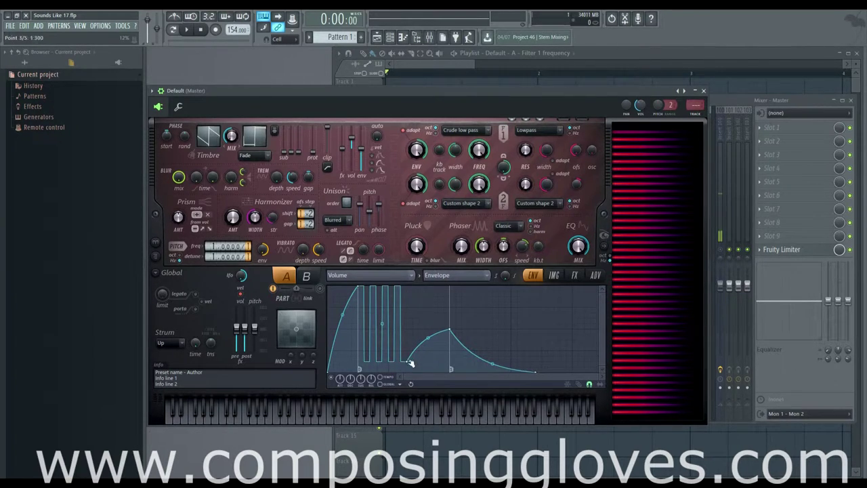
pyautogui.rightClick(408, 362)
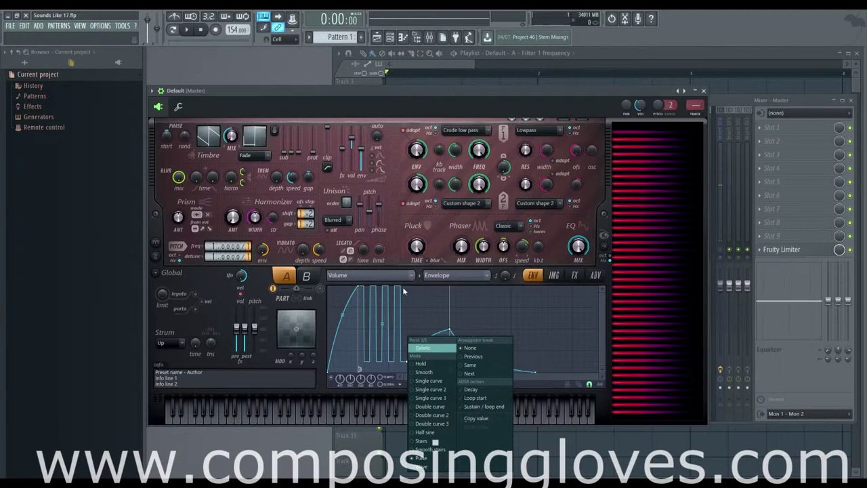
pyautogui.click(374, 318)
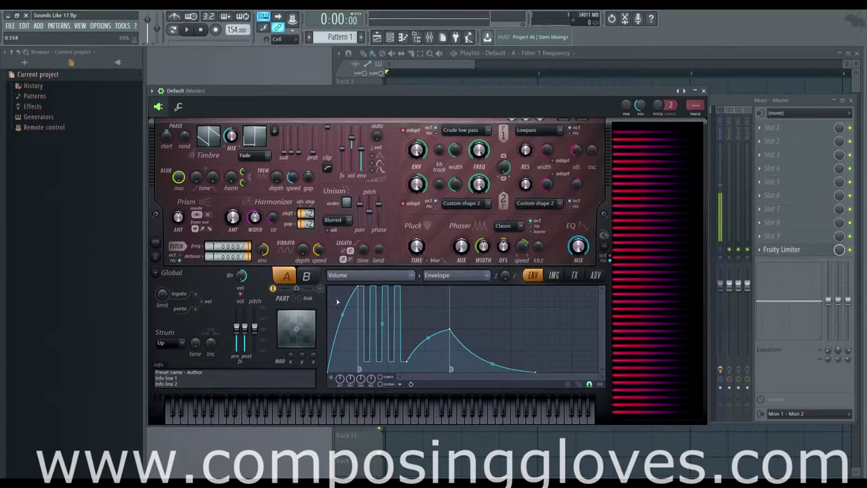
# Step: Return the added point to Single curve mode, move it to 0.900 at about 69% and mark it as the Decay point
pyautogui.rightClick(409, 363)
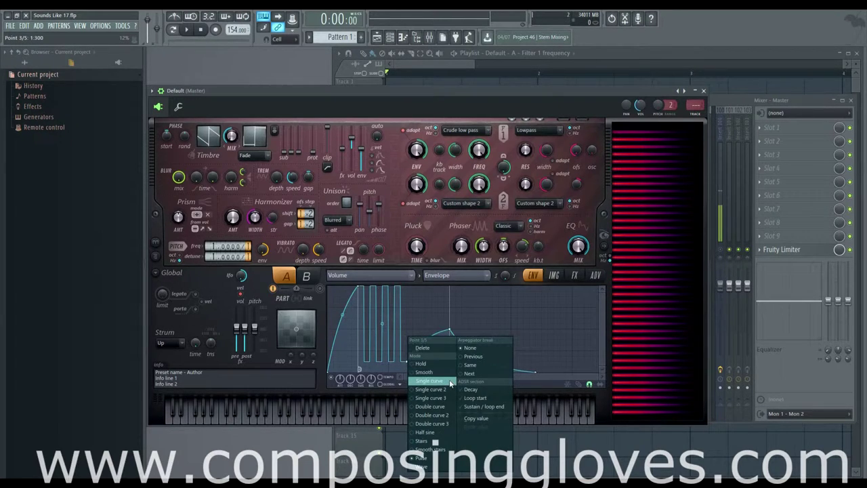
pyautogui.click(449, 383)
pyautogui.moveTo(407, 356); pyautogui.dragTo(384, 312)
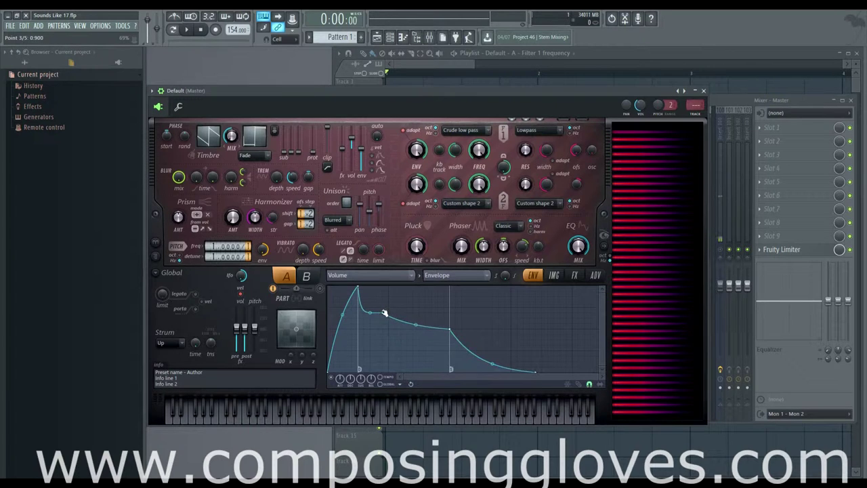
pyautogui.rightClick(384, 313)
pyautogui.click(465, 371)
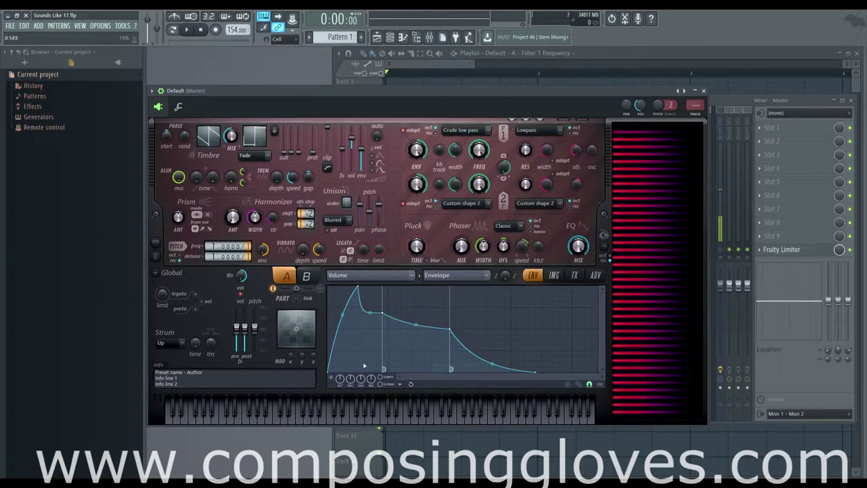
# Step: Delete the Decay-marked point between the attack peak and the sustain point
pyautogui.rightClick(383, 313)
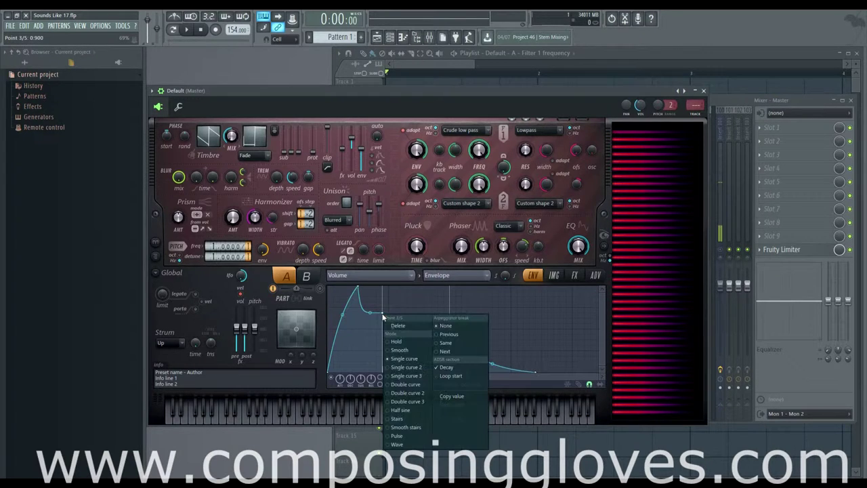
pyautogui.click(383, 313)
pyautogui.rightClick(383, 313)
pyautogui.click(403, 324)
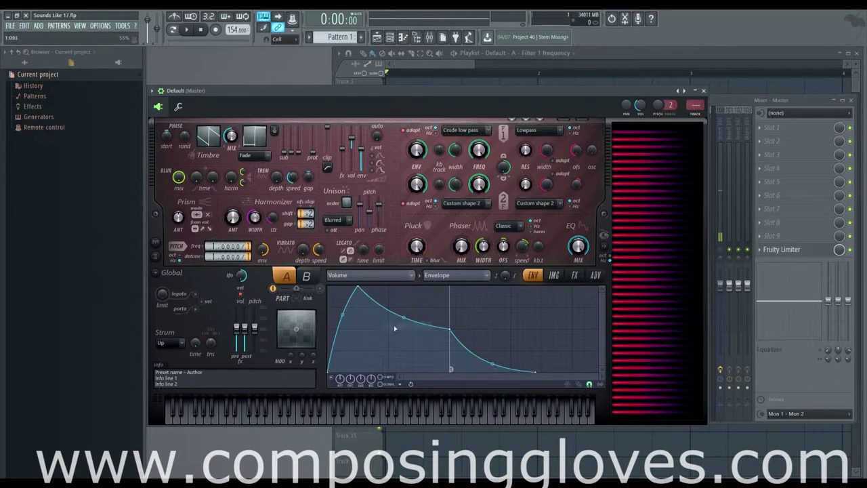
# Step: Add a Volume envelope point at 0.700 and about 75%, just after the attack peak, and mark it as Decay
pyautogui.rightClick(370, 306)
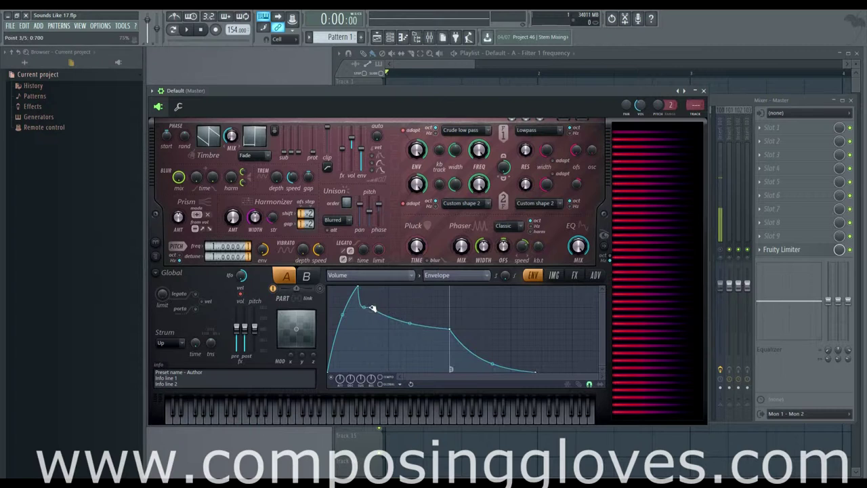
pyautogui.rightClick(370, 308)
pyautogui.click(433, 361)
# Step: Mark the Decay point as Loop start and raise the level of the loop slightly
pyautogui.rightClick(371, 309)
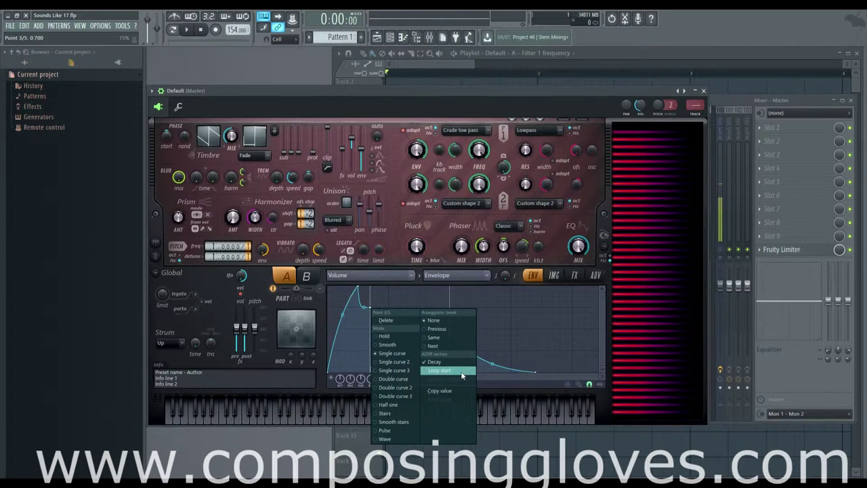
pyautogui.click(458, 371)
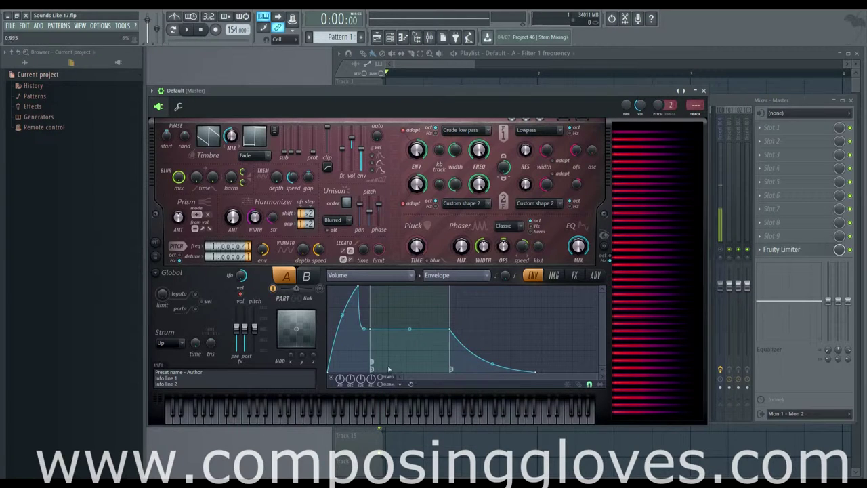
pyautogui.moveTo(371, 329); pyautogui.dragTo(372, 324)
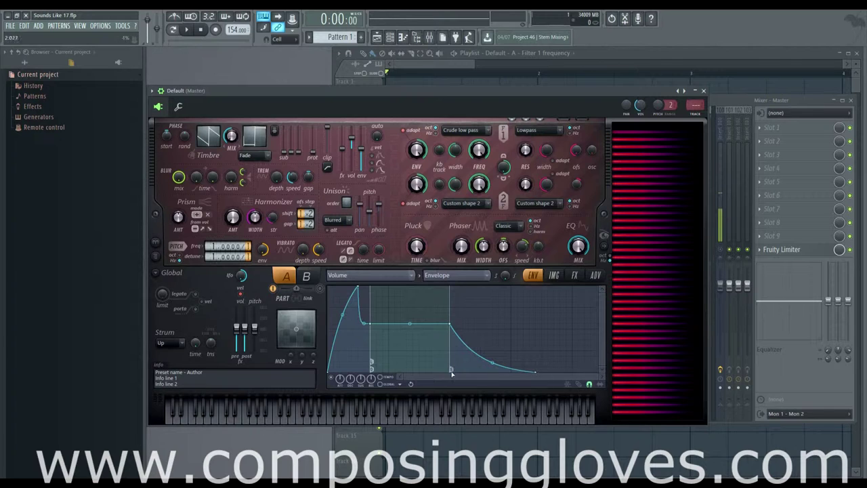
# Step: Add a peak point inside the loop, audition a note and lower the peak to about 88% at 0.900
pyautogui.rightClick(384, 310)
pyautogui.moveTo(384, 308); pyautogui.dragTo(382, 283)
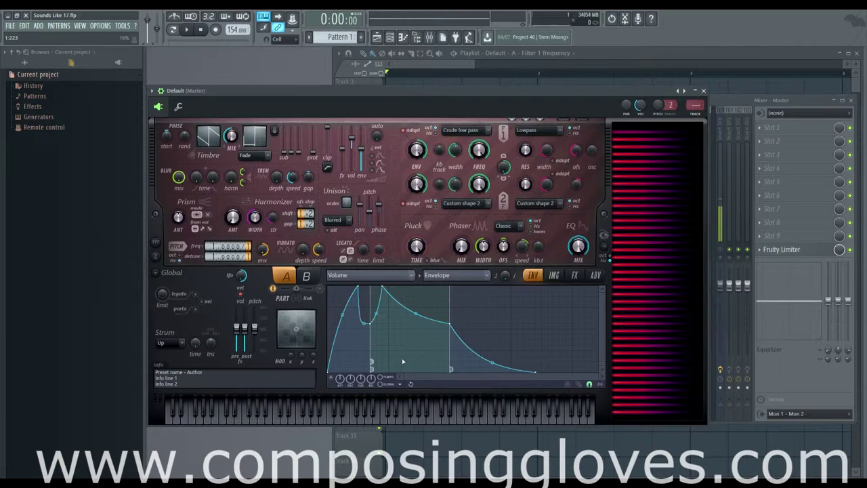
pyautogui.press('n')
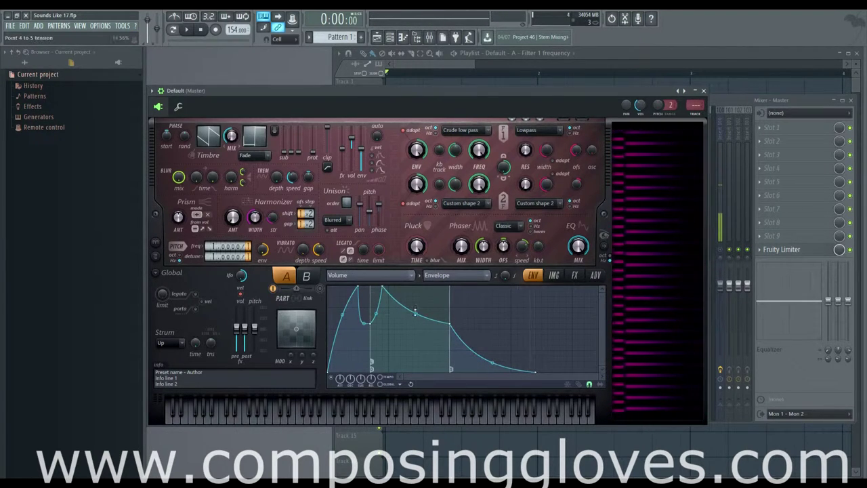
pyautogui.moveTo(383, 286); pyautogui.dragTo(382, 296)
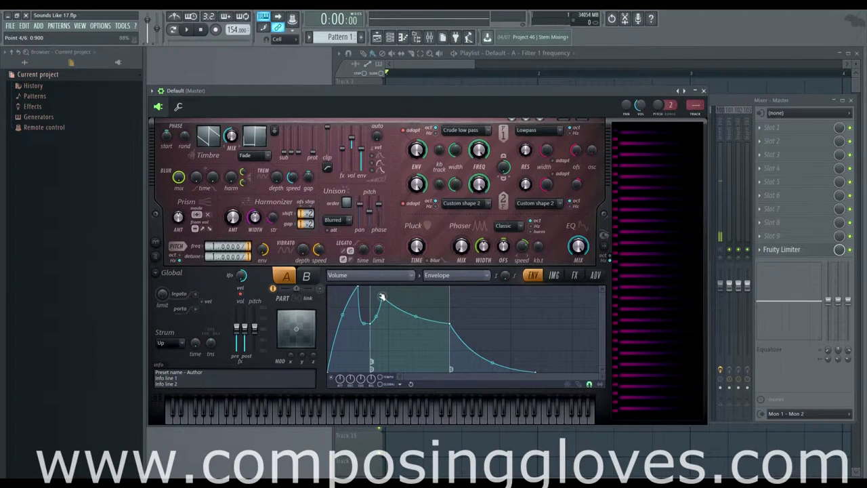
# Step: Add a trough point at 1.000 and 0% plus another peak before the loop end, and audition the loop
pyautogui.rightClick(389, 345)
pyautogui.moveTo(389, 344); pyautogui.dragTo(394, 355)
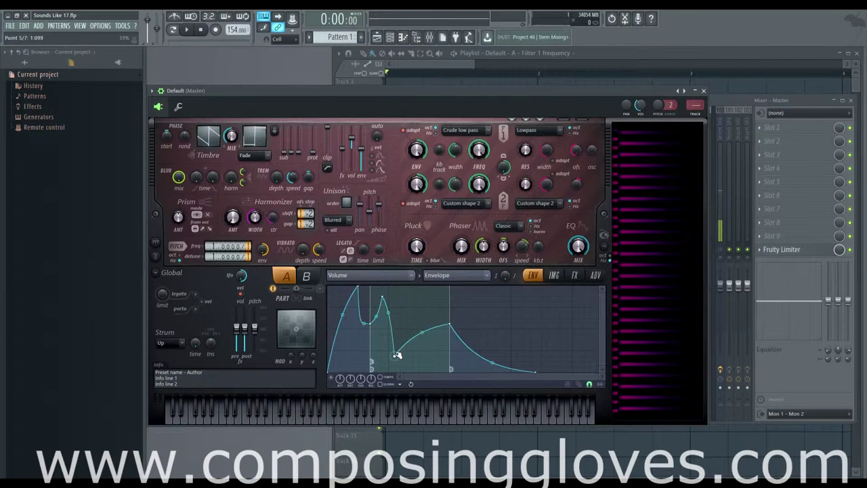
pyautogui.rightClick(394, 355)
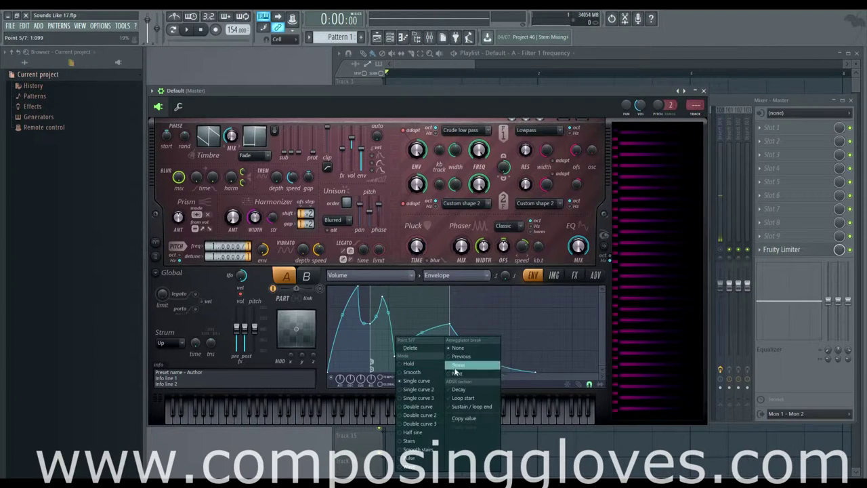
pyautogui.click(383, 341)
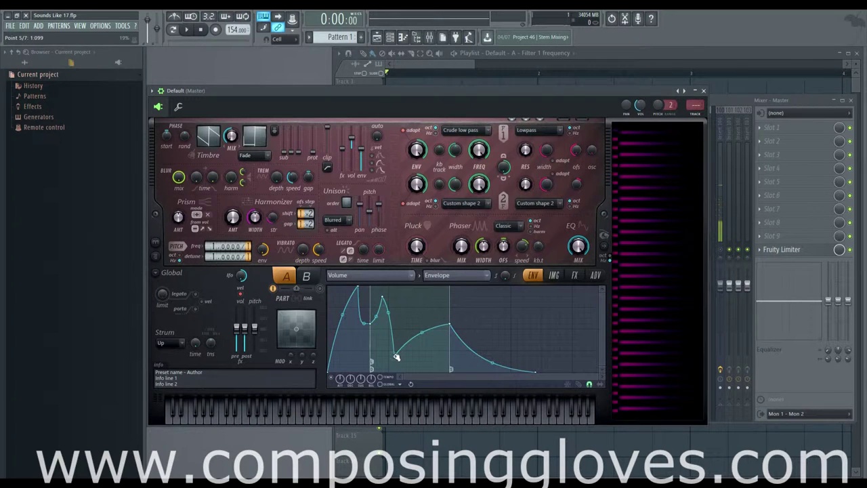
pyautogui.moveTo(395, 356); pyautogui.dragTo(388, 372)
pyautogui.rightClick(412, 307)
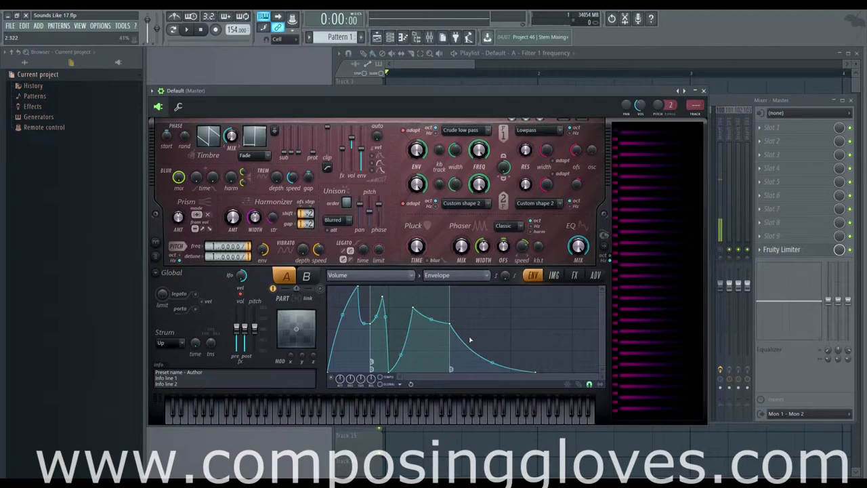
pyautogui.press('q')
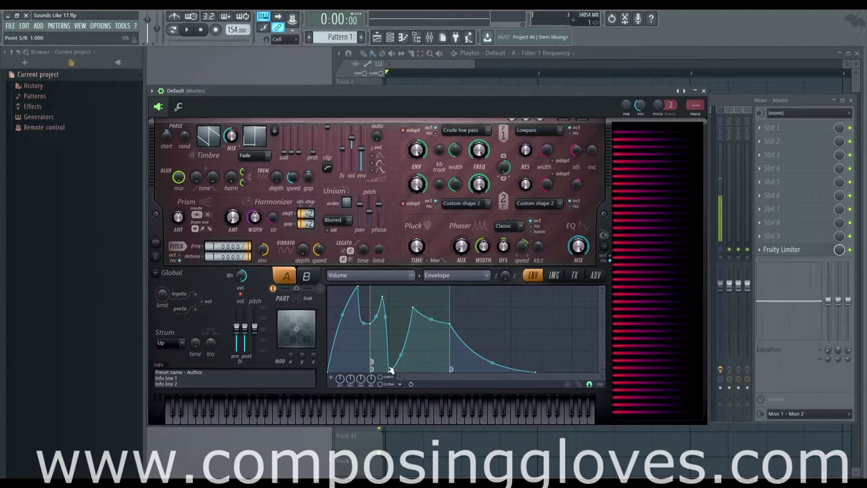
# Step: Delete the two peak points and the trough point inside the loop
pyautogui.rightClick(391, 369)
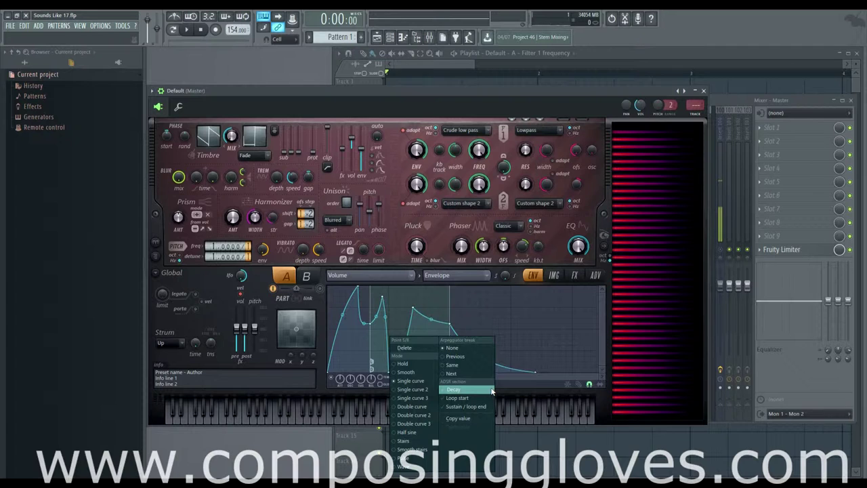
pyautogui.click(392, 310)
pyautogui.rightClick(385, 300)
pyautogui.click(400, 311)
pyautogui.rightClick(392, 337)
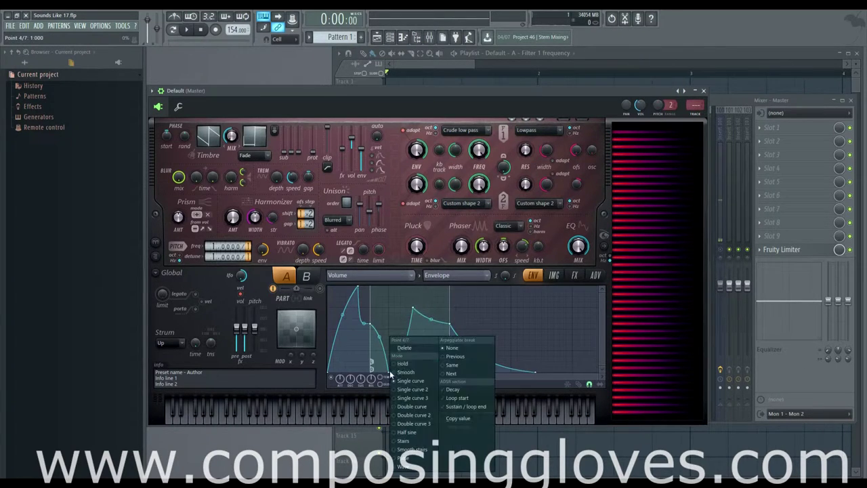
pyautogui.click(403, 348)
pyautogui.rightClick(413, 308)
pyautogui.click(425, 319)
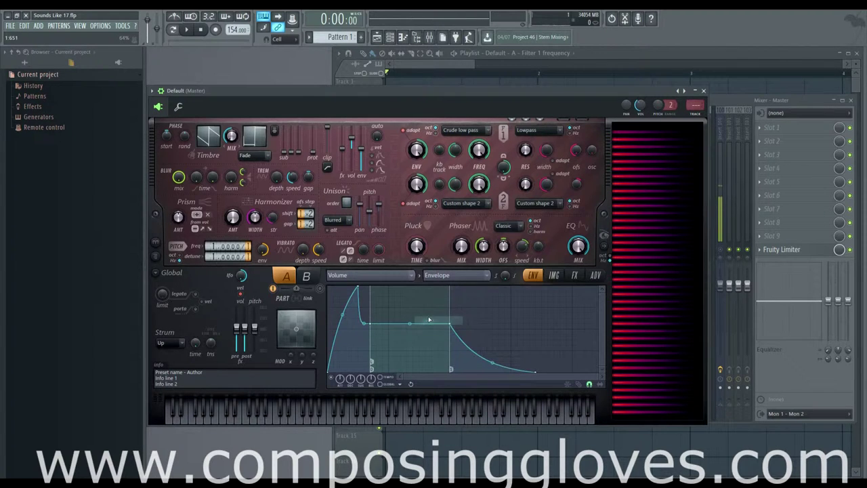
# Step: Move the loop start point to 0.800 at about 81%, and delete both it and the sustain point
pyautogui.moveTo(370, 319); pyautogui.dragTo(377, 301)
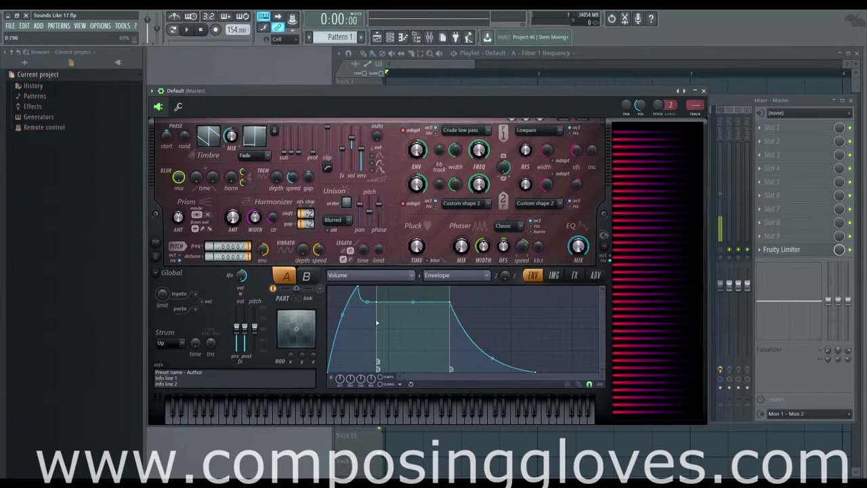
pyautogui.rightClick(377, 302)
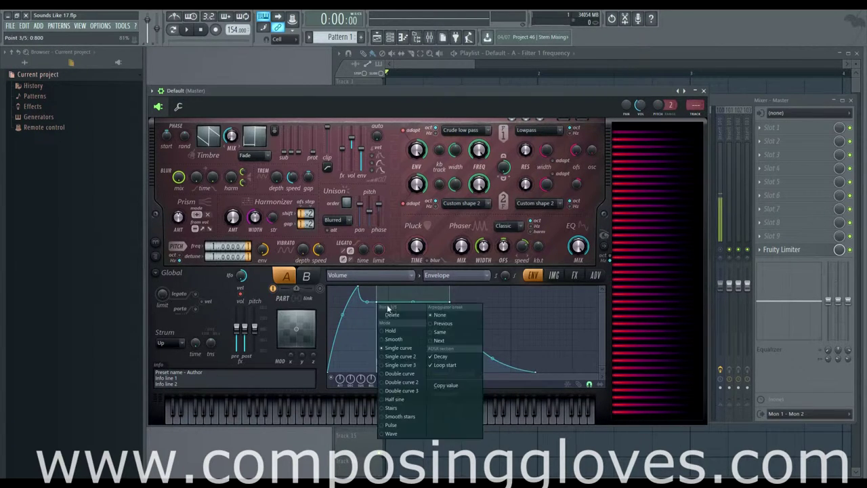
pyautogui.click(388, 316)
pyautogui.rightClick(450, 302)
pyautogui.click(460, 316)
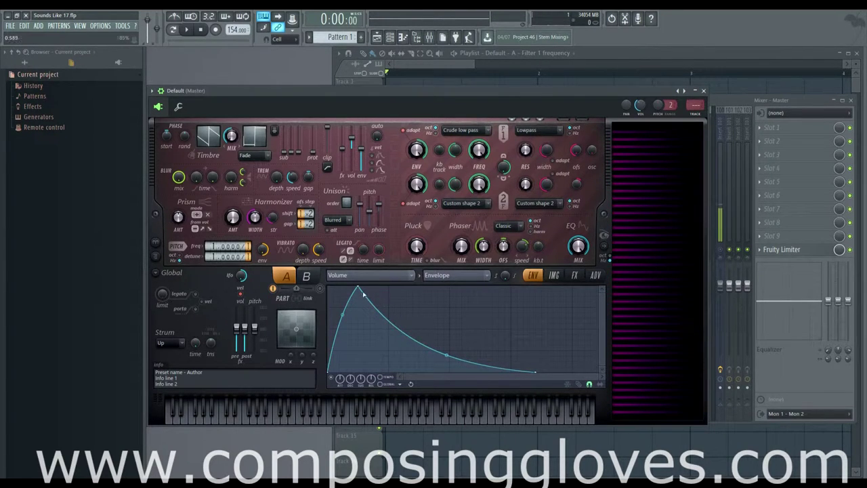
# Step: Add a low point between the attack peak and the end point, and bend the segment before it inward
pyautogui.rightClick(451, 334)
pyautogui.moveTo(451, 334); pyautogui.dragTo(456, 350)
pyautogui.moveTo(404, 303); pyautogui.dragTo(406, 349)
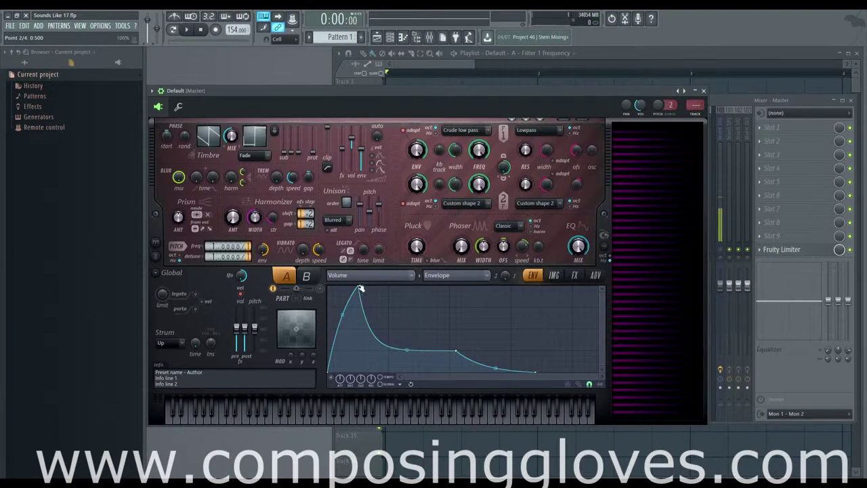
# Step: Mark the attack peak as the Decay point and move the added point to 2.500 at about 44%
pyautogui.rightClick(359, 290)
pyautogui.click(440, 342)
pyautogui.moveTo(455, 351); pyautogui.dragTo(488, 341)
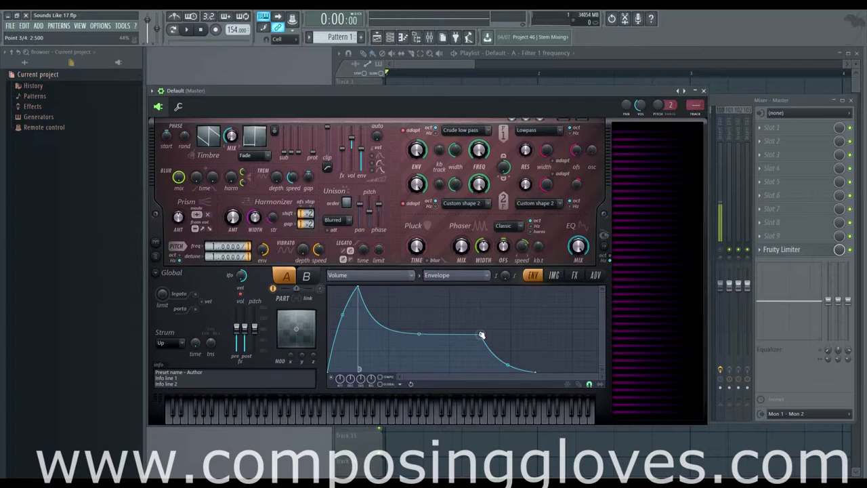
# Step: Move the low third envelope point to 2.399 at 25%
pyautogui.moveTo(481, 337); pyautogui.dragTo(477, 352)
pyautogui.rightClick(477, 352)
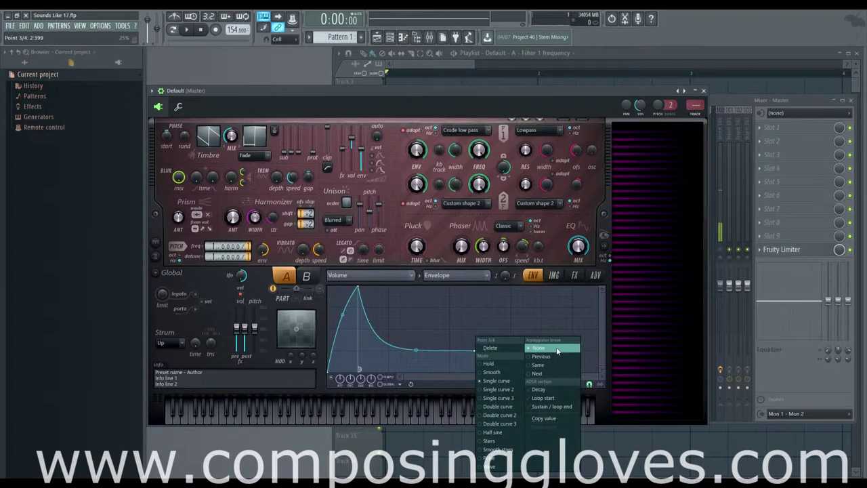
pyautogui.click(374, 329)
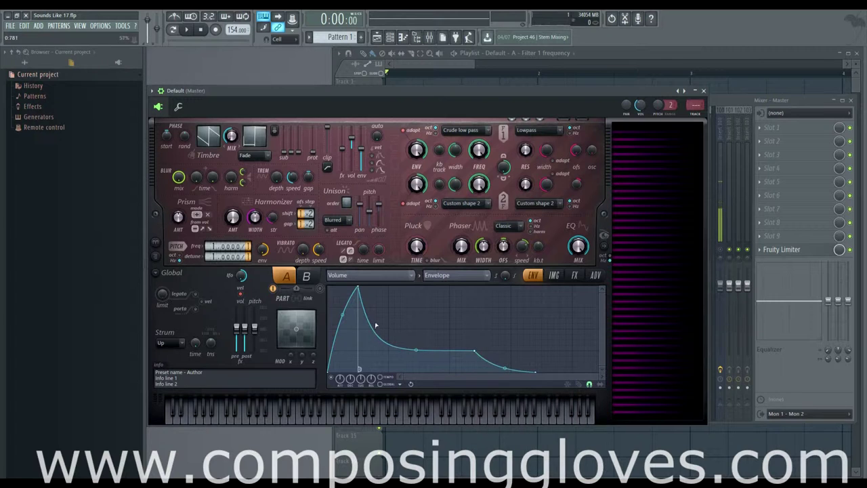
# Step: Mark the attack peak as the Loop start at 0.400, and move the end point to 3.299 at 100%
pyautogui.rightClick(360, 289)
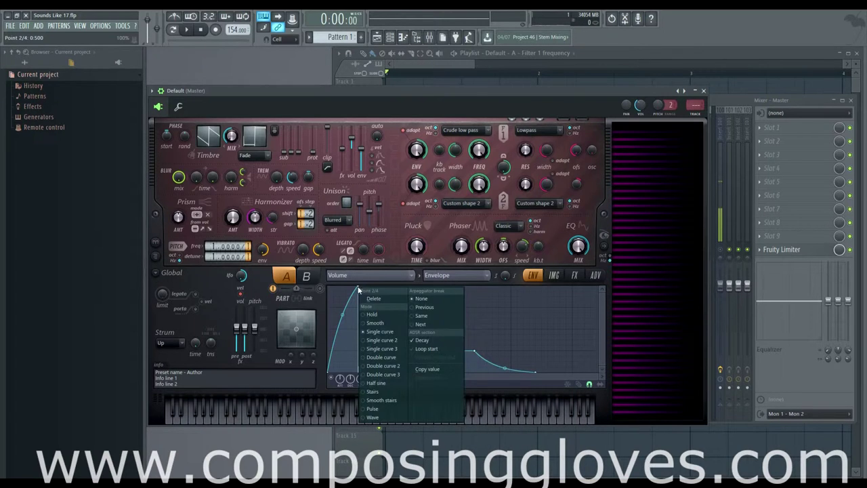
pyautogui.click(427, 349)
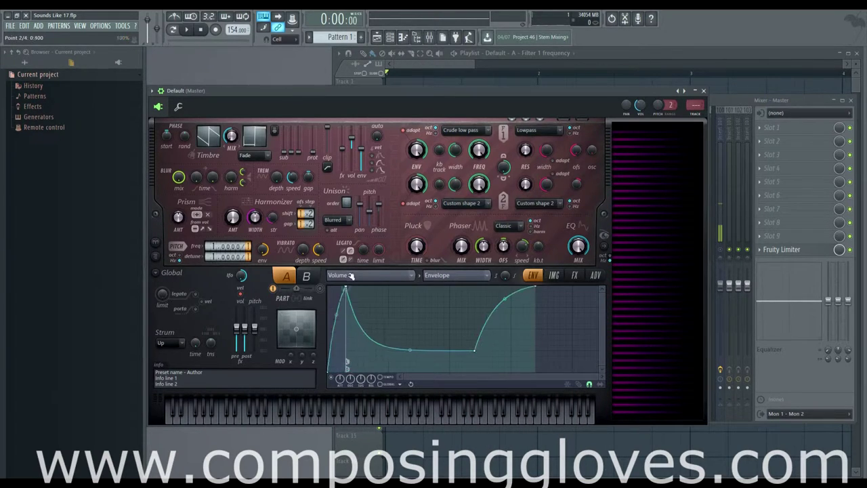
pyautogui.moveTo(348, 273); pyautogui.dragTo(352, 296)
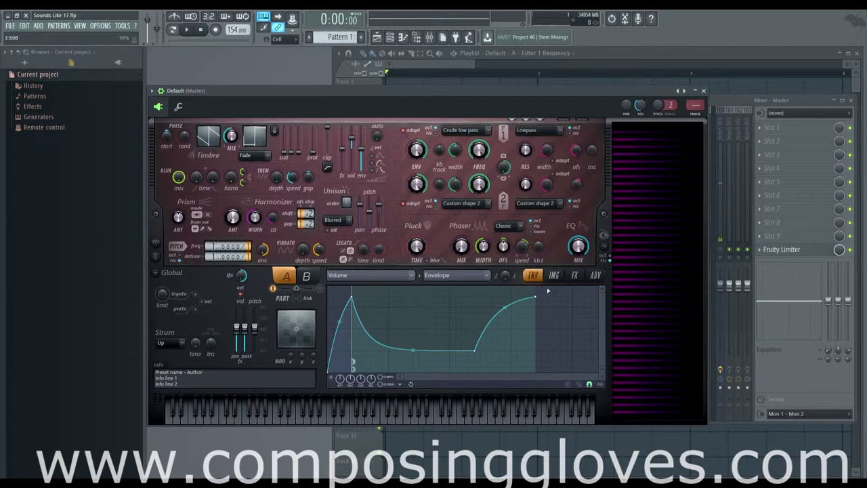
pyautogui.moveTo(535, 297)
pyautogui.mouseDown()
pyautogui.moveTo(532, 333)
pyautogui.moveTo(529, 288)
pyautogui.mouseUp()
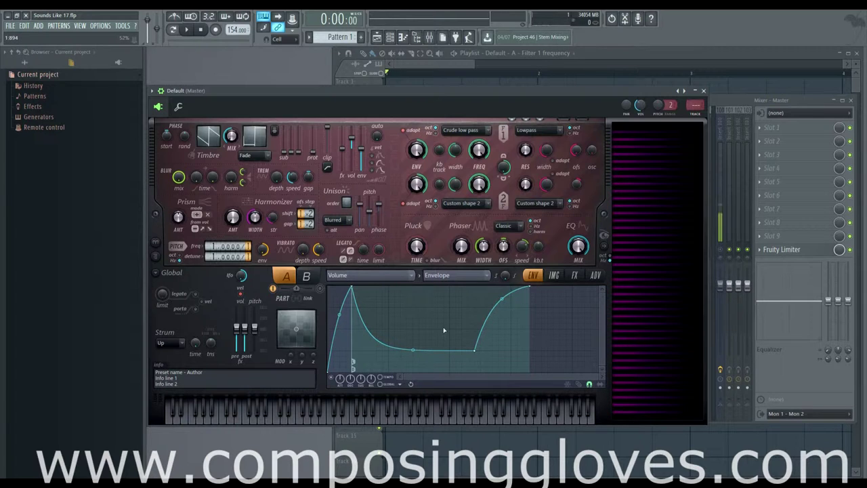
# Step: Mark the low point at 2.399 as Sustain / loop end, and lower the end point to 0%
pyautogui.rightClick(473, 349)
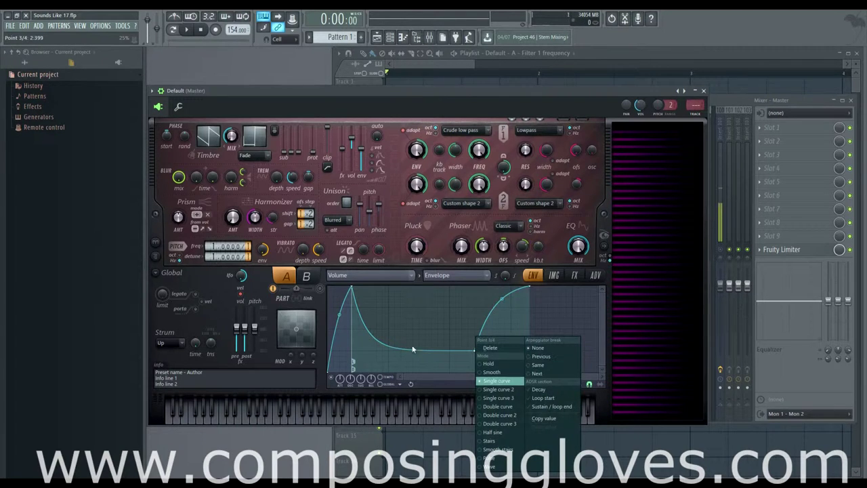
pyautogui.click(359, 321)
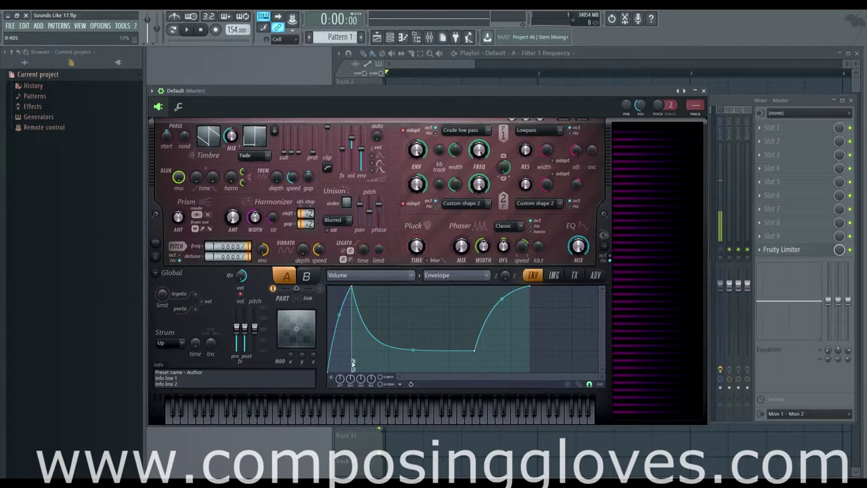
pyautogui.rightClick(475, 352)
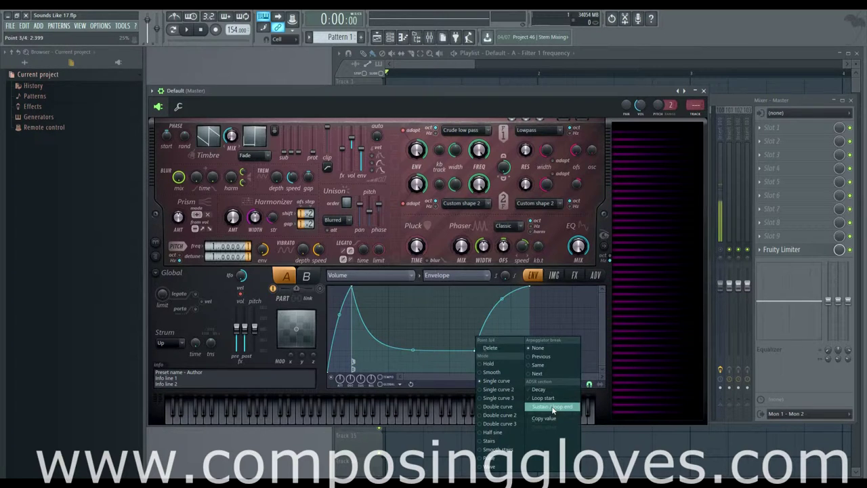
pyautogui.click(552, 406)
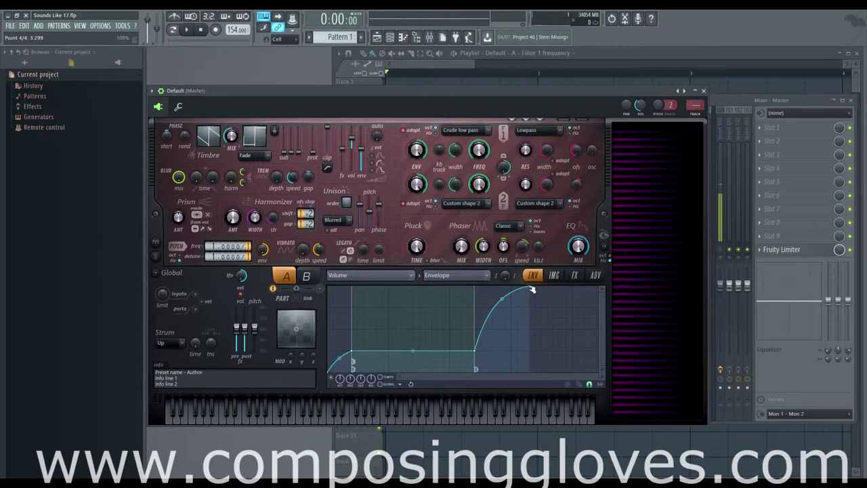
pyautogui.moveTo(528, 287); pyautogui.dragTo(529, 372)
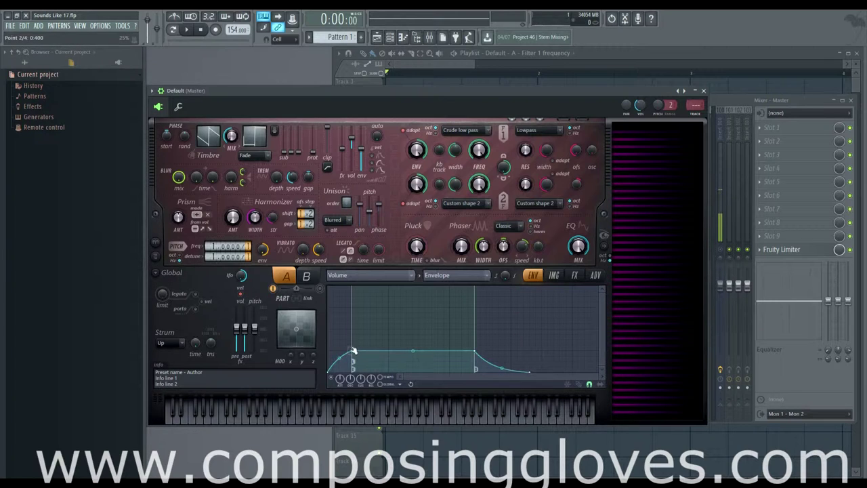
# Step: Vary the level of the linked loop start and sustain points, and leave it at about 81%
pyautogui.moveTo(353, 351); pyautogui.dragTo(350, 287)
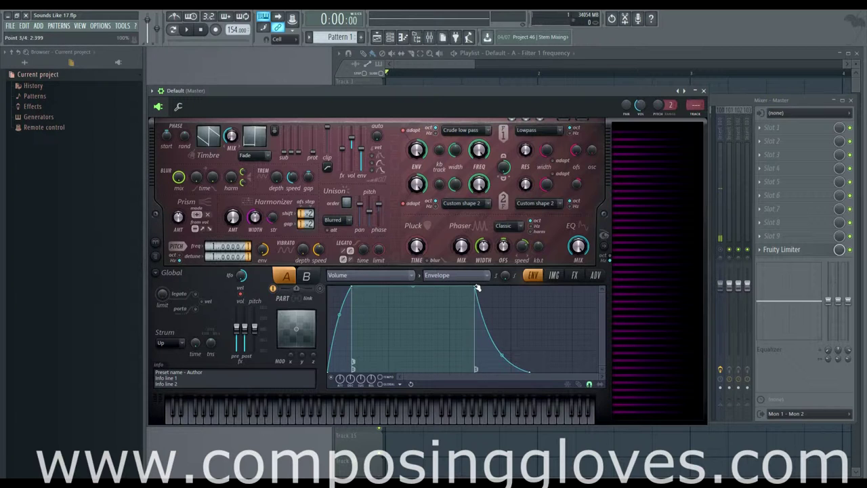
pyautogui.moveTo(475, 287); pyautogui.dragTo(476, 308)
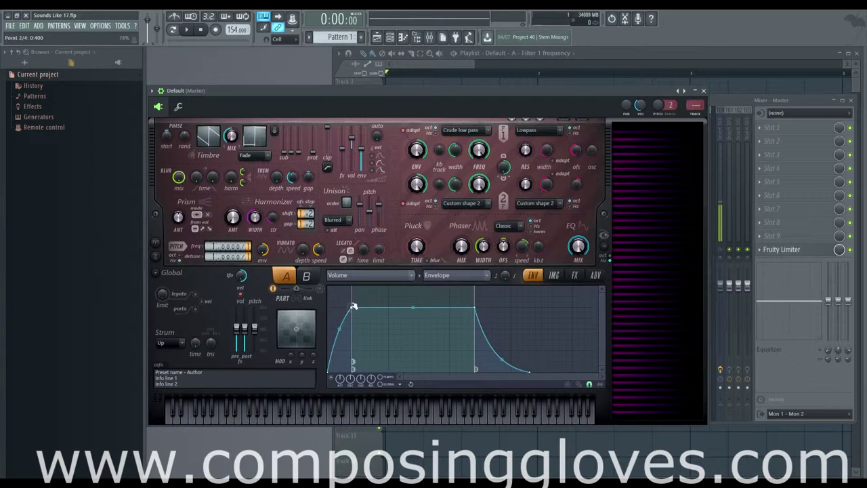
pyautogui.moveTo(352, 307); pyautogui.dragTo(352, 301)
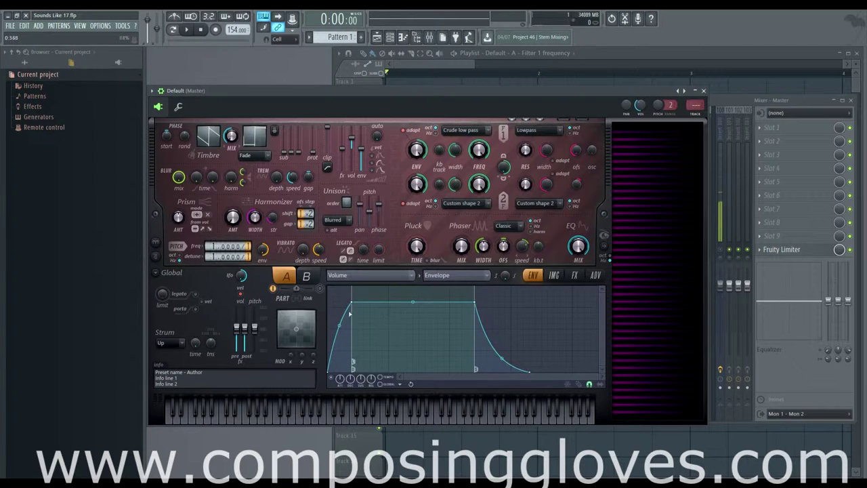
# Step: Add a point inside the loop at 1.000 and 50%, and mark it as Decay
pyautogui.rightClick(395, 301)
pyautogui.moveTo(395, 302); pyautogui.dragTo(387, 329)
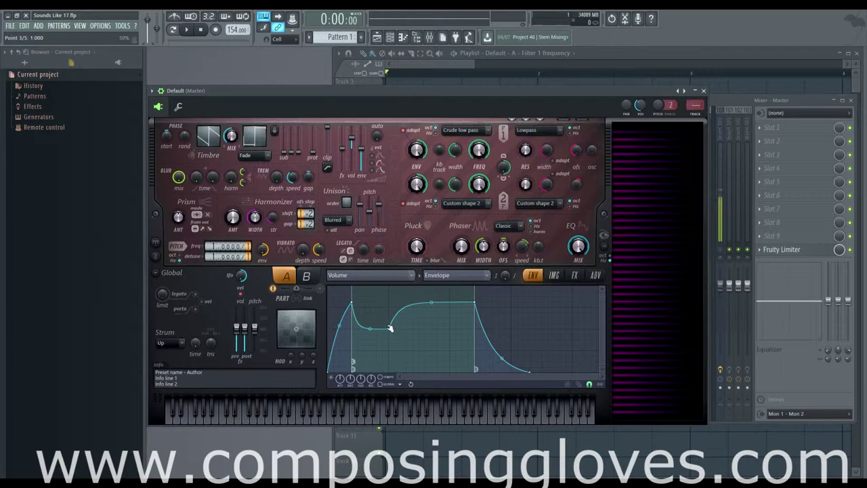
pyautogui.rightClick(390, 331)
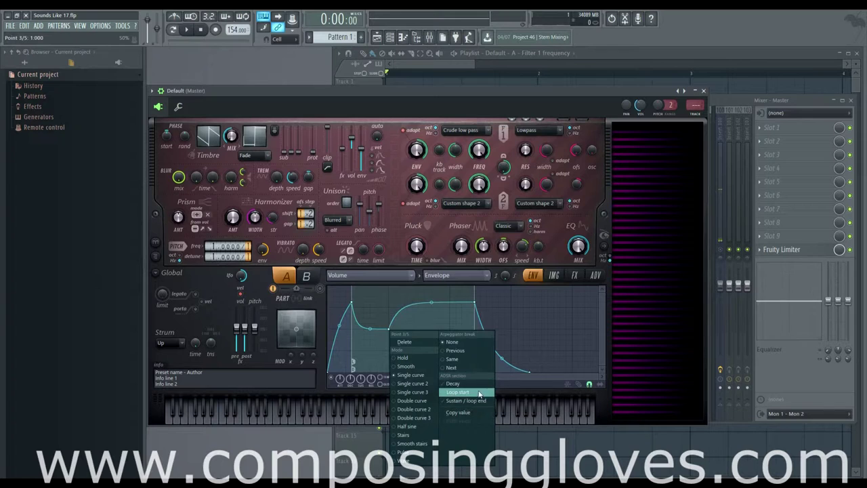
pyautogui.click(478, 385)
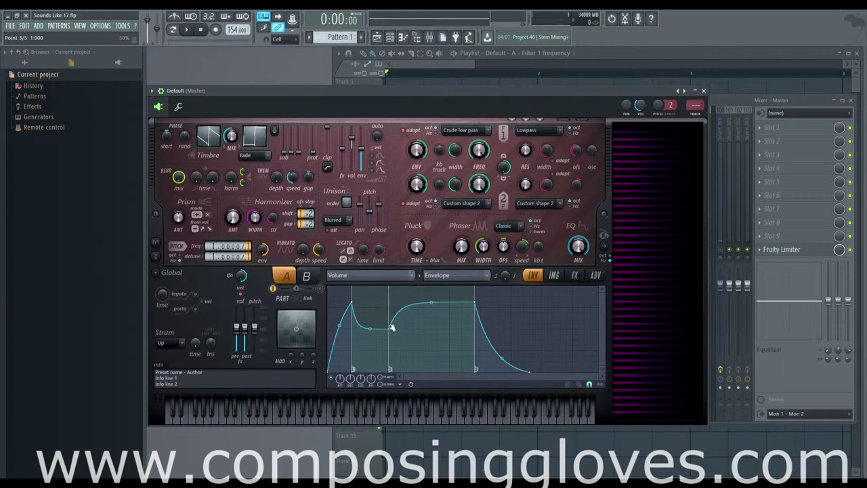
# Step: Mark the point at 1.000 as the Loop start and the attack peak as the Decay point
pyautogui.rightClick(390, 331)
pyautogui.click(469, 393)
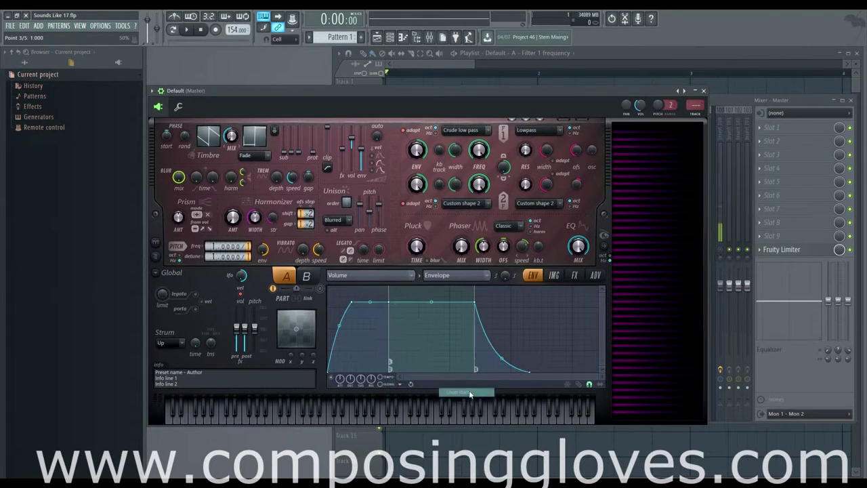
pyautogui.rightClick(352, 304)
pyautogui.click(430, 365)
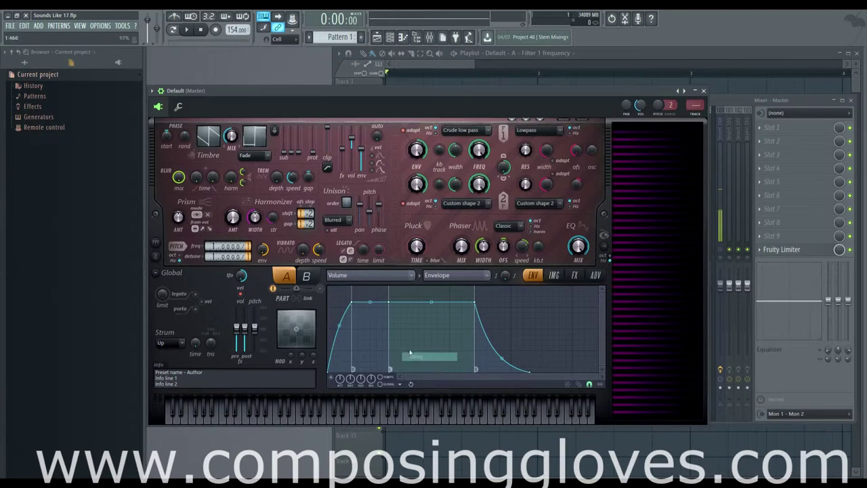
# Step: Raise the attack peak to 100% and set the loop start point to 1.000 at 50%
pyautogui.moveTo(352, 302); pyautogui.dragTo(377, 329)
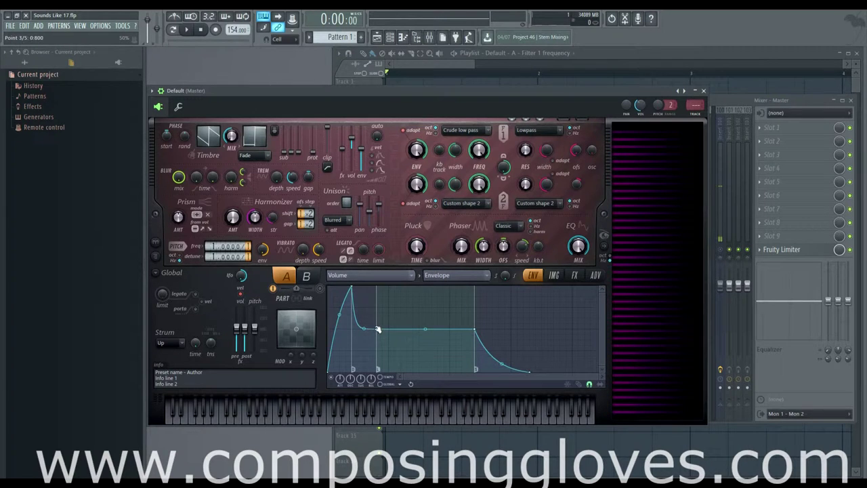
pyautogui.moveTo(376, 329)
pyautogui.mouseDown()
pyautogui.moveTo(363, 328)
pyautogui.moveTo(393, 330)
pyautogui.mouseUp()
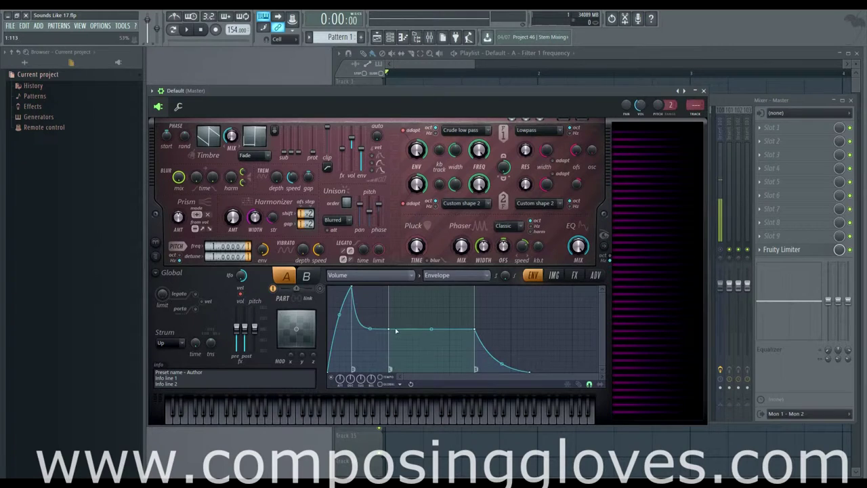
# Step: Add a low point just after the loop start, and place it at 1.299 and about 25%
pyautogui.rightClick(400, 370)
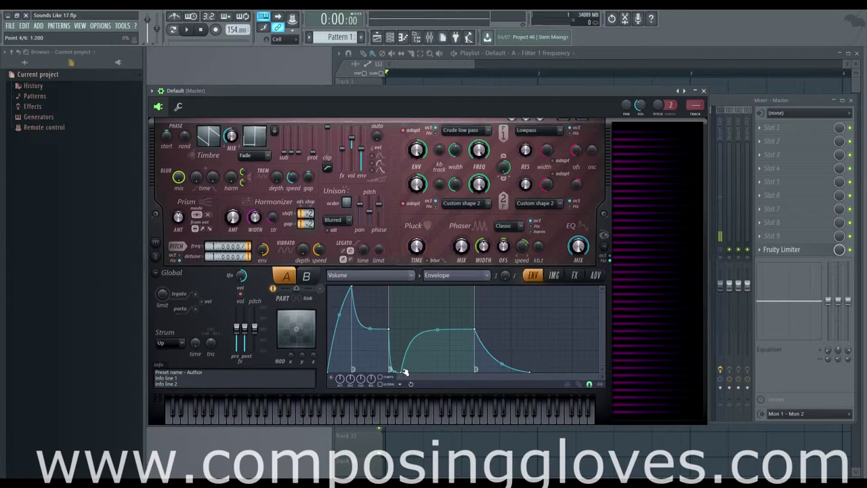
pyautogui.rightClick(404, 371)
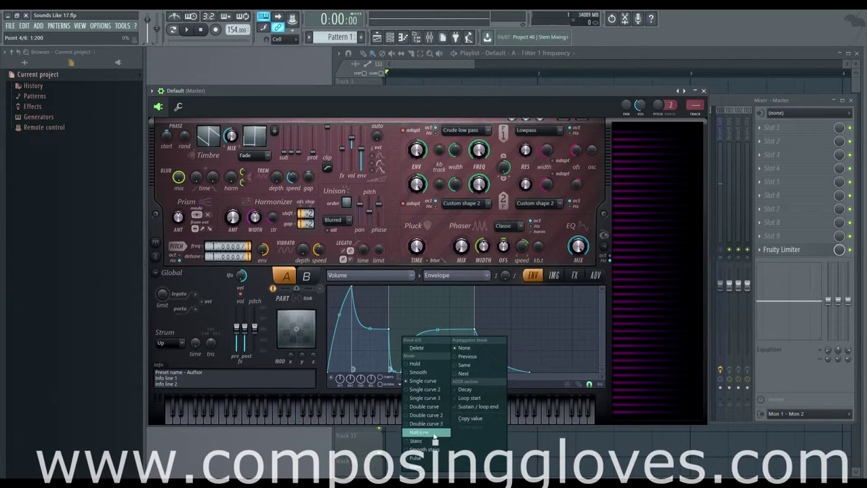
pyautogui.click(439, 373)
pyautogui.moveTo(404, 371); pyautogui.dragTo(408, 350)
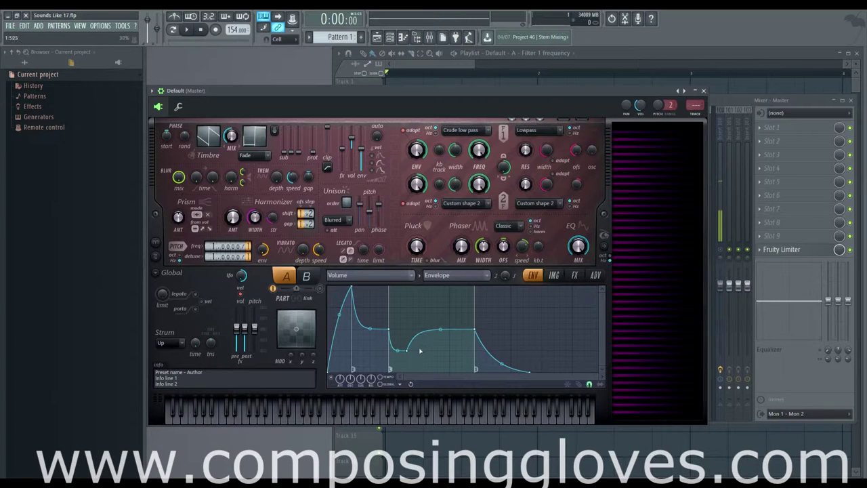
# Step: Examine the arpeggiator break and ADSR section options of the loop start point and the trough point
pyautogui.rightClick(389, 330)
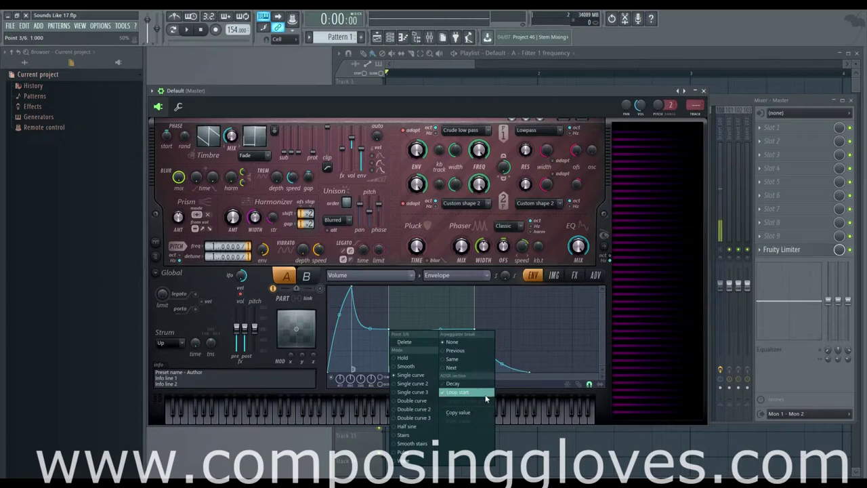
pyautogui.rightClick(407, 355)
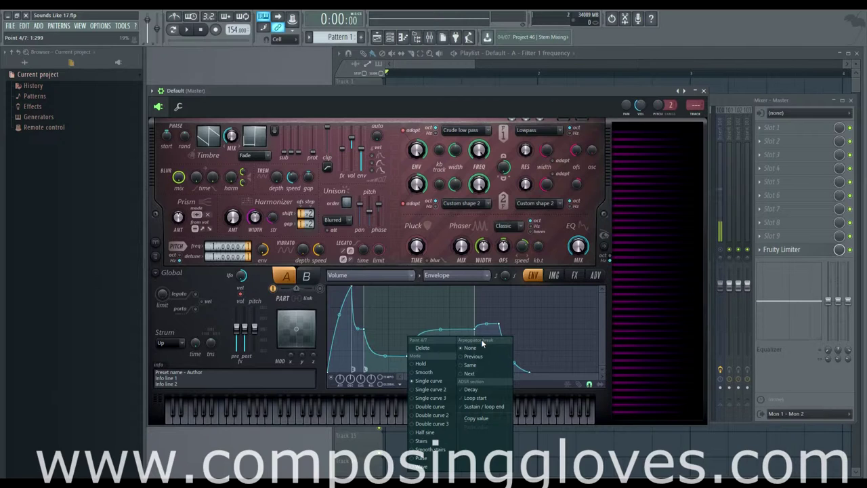
pyautogui.click(419, 311)
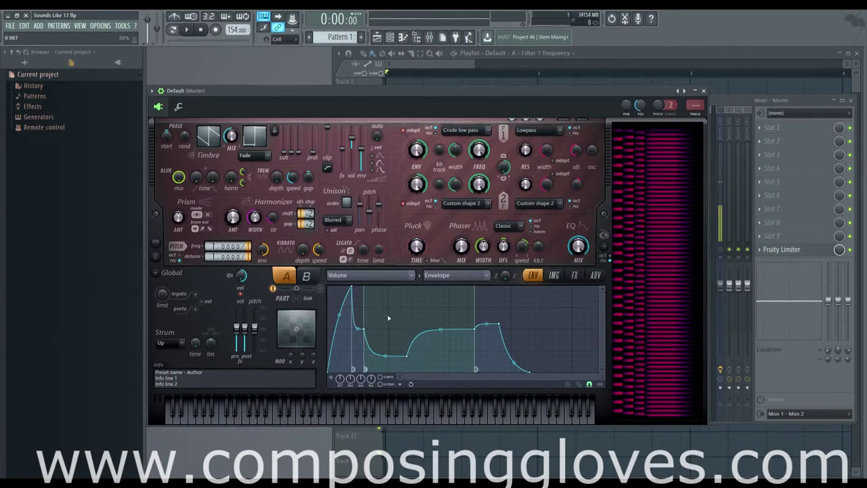
# Step: Raise the trough point inside the loop to 50% and set its arpeggiator break to Previous
pyautogui.rightClick(406, 354)
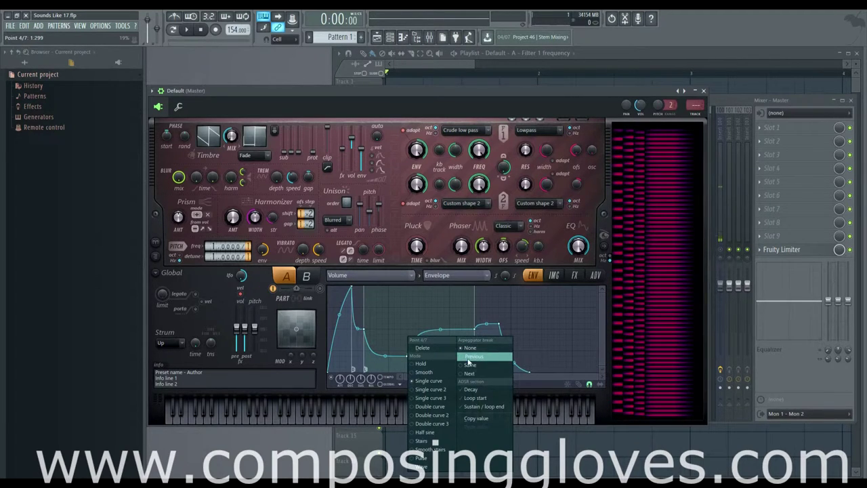
pyautogui.click(370, 343)
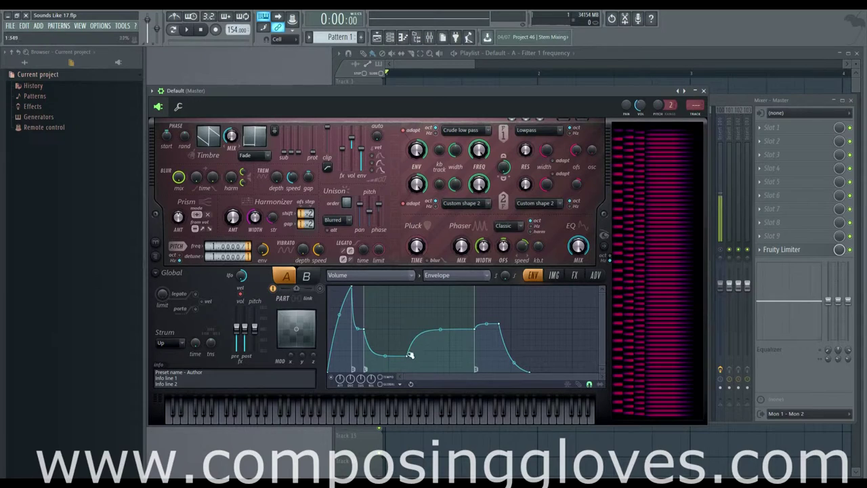
pyautogui.moveTo(407, 354); pyautogui.dragTo(406, 329)
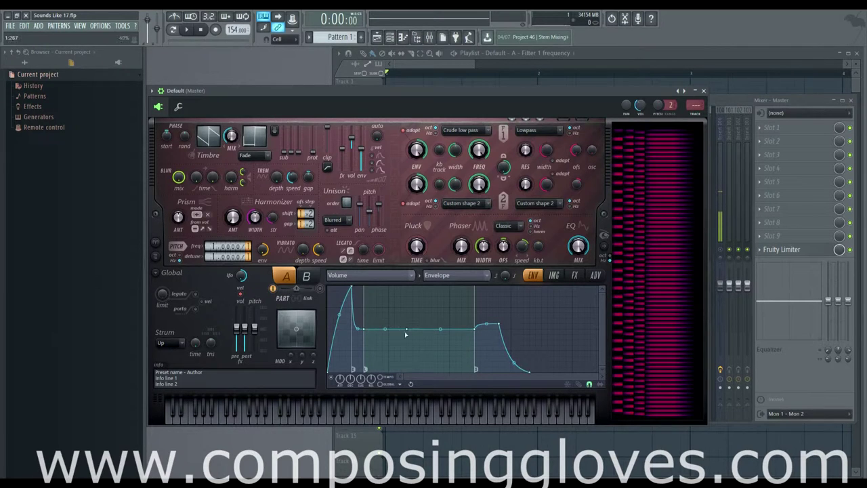
pyautogui.rightClick(406, 329)
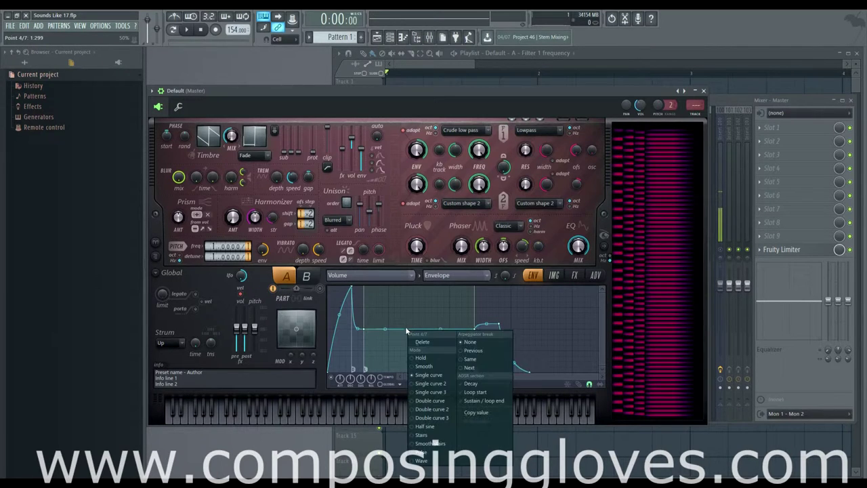
pyautogui.click(482, 353)
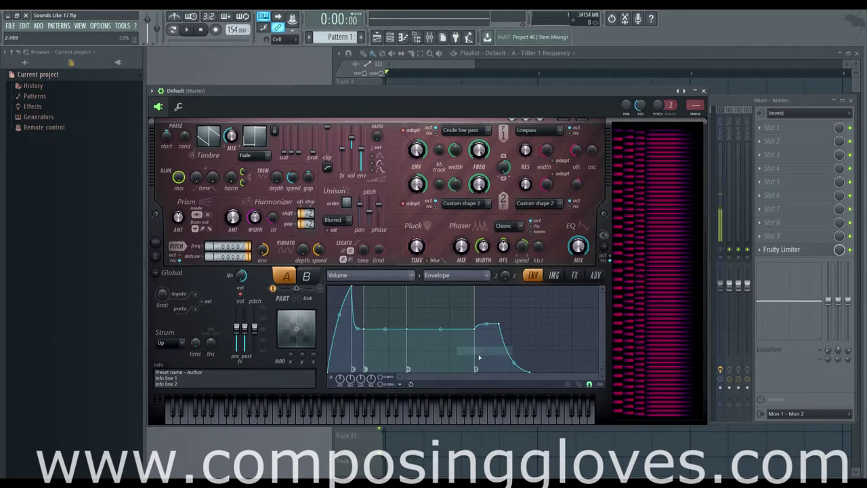
# Step: Set the arpeggiator break of the middle point inside the loop to Same, and switch it to Next
pyautogui.rightClick(408, 332)
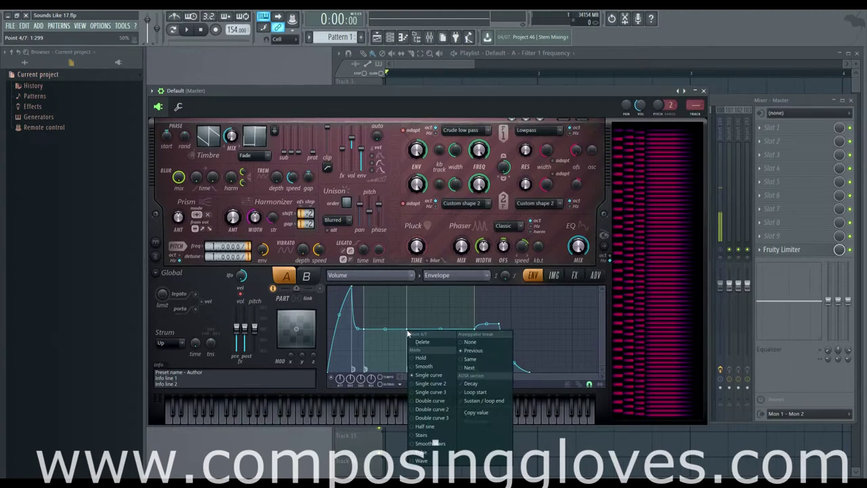
pyautogui.click(487, 359)
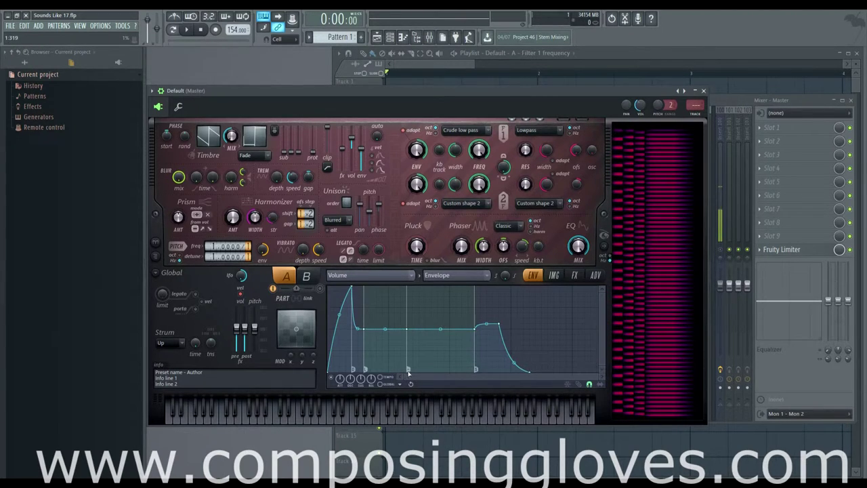
pyautogui.rightClick(408, 332)
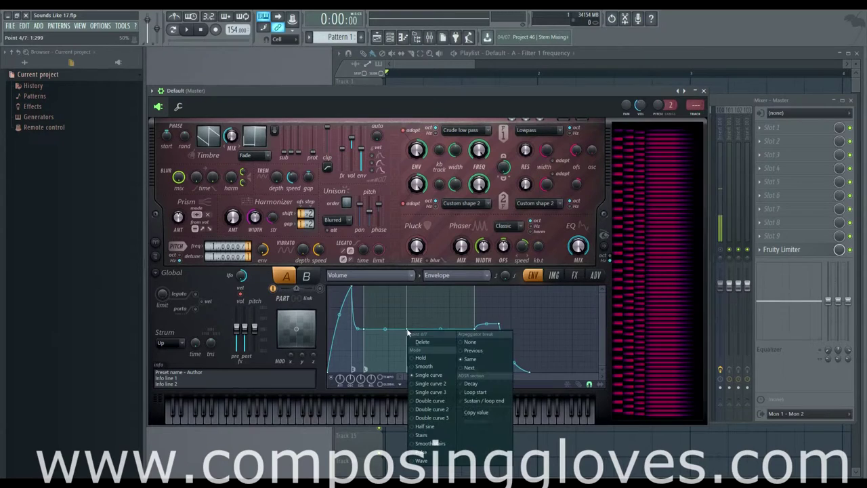
pyautogui.click(478, 368)
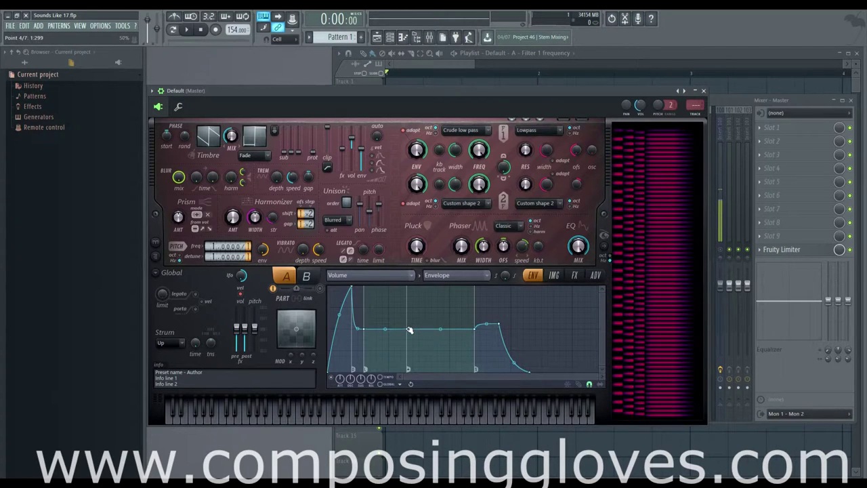
# Step: Set the arpeggiator break of the middle loop point to None and move the point earlier, closer to the loop start
pyautogui.moveTo(406, 331); pyautogui.dragTo(401, 331)
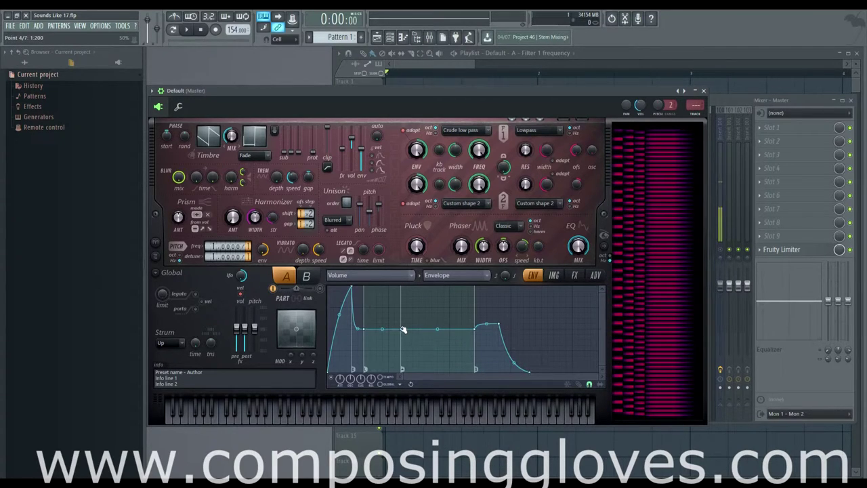
pyautogui.rightClick(403, 330)
pyautogui.click(478, 345)
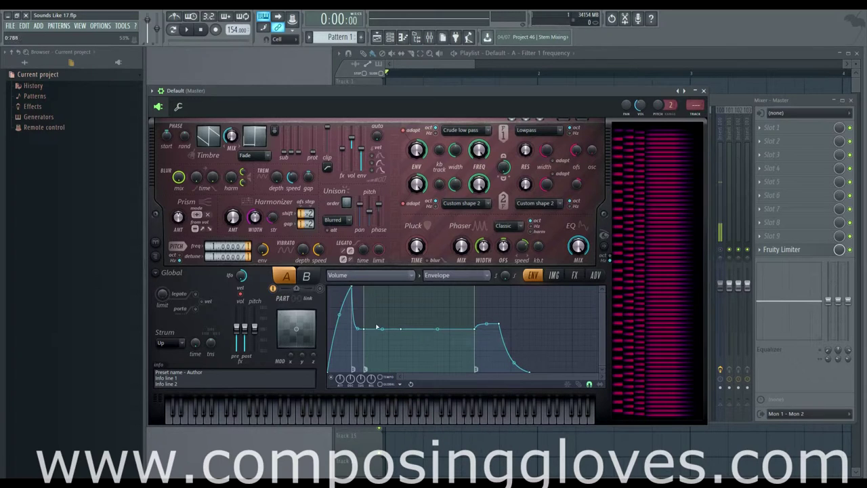
pyautogui.moveTo(400, 329); pyautogui.dragTo(388, 329)
# Step: Examine the Volume envelope editor's state, undo and tool options
pyautogui.rightClick(403, 387)
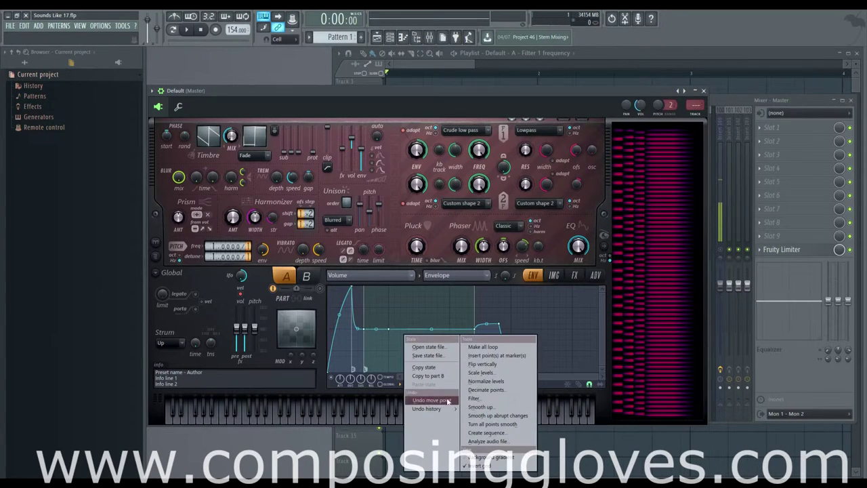
pyautogui.click(527, 302)
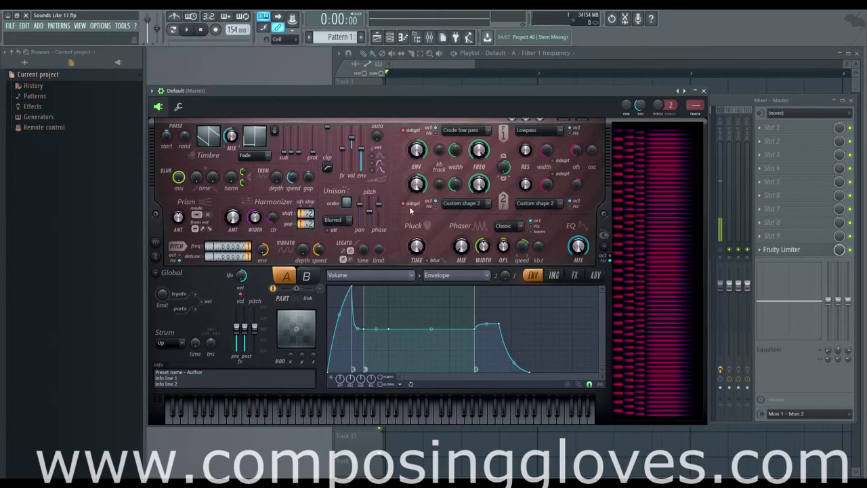
# Step: Switch the editor target to Local EQ to view its shaping curve
pyautogui.click(398, 275)
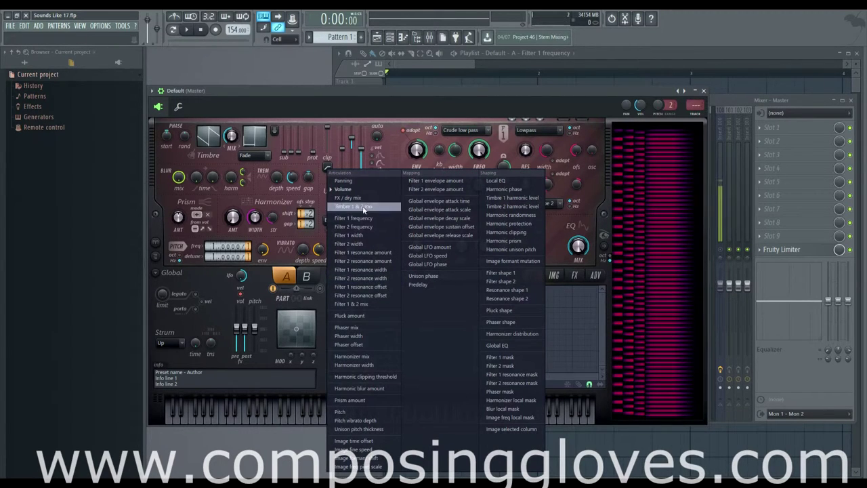
pyautogui.click(513, 183)
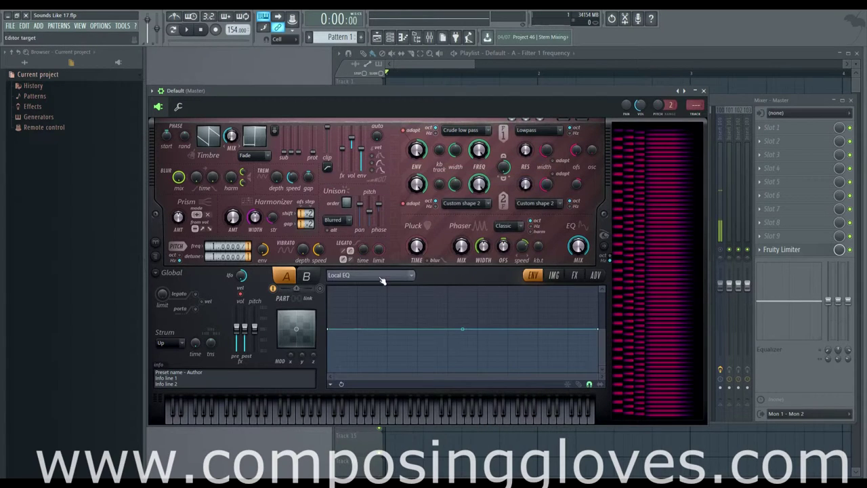
pyautogui.click(381, 277)
pyautogui.click(507, 189)
# Step: Show the Global envelope decay scale target and examine its articulator parts, keeping Keyboard mapping selected
pyautogui.click(400, 279)
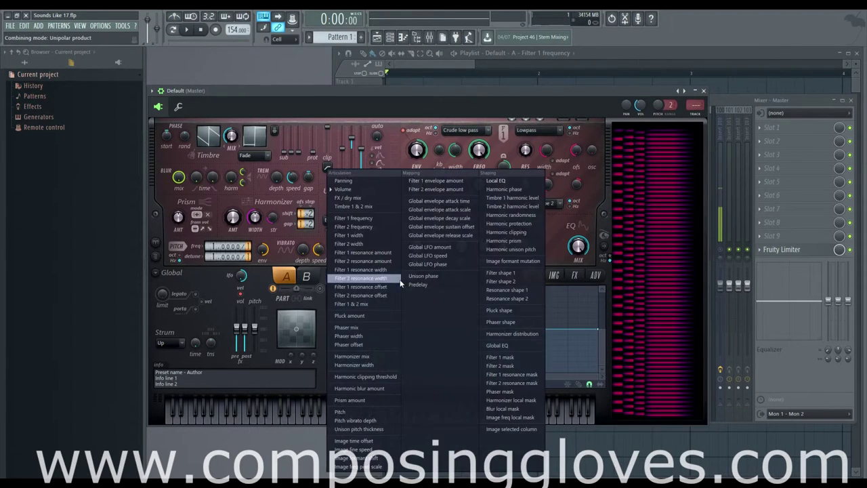
pyautogui.click(439, 218)
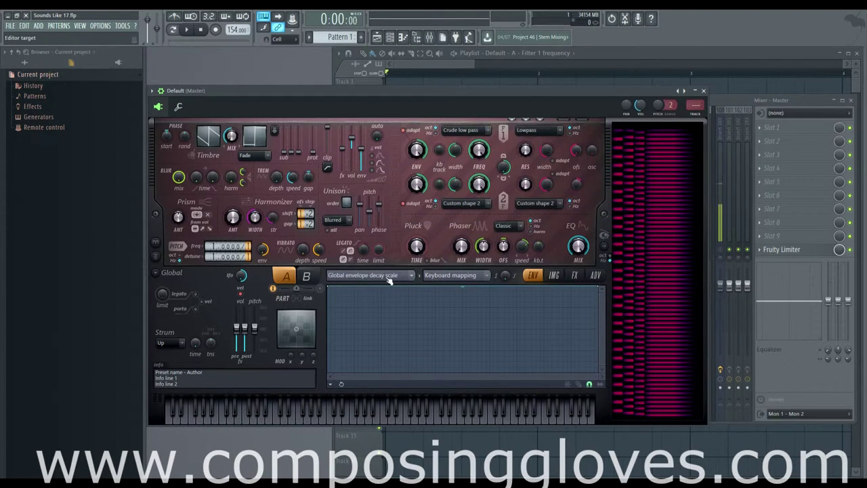
pyautogui.click(448, 275)
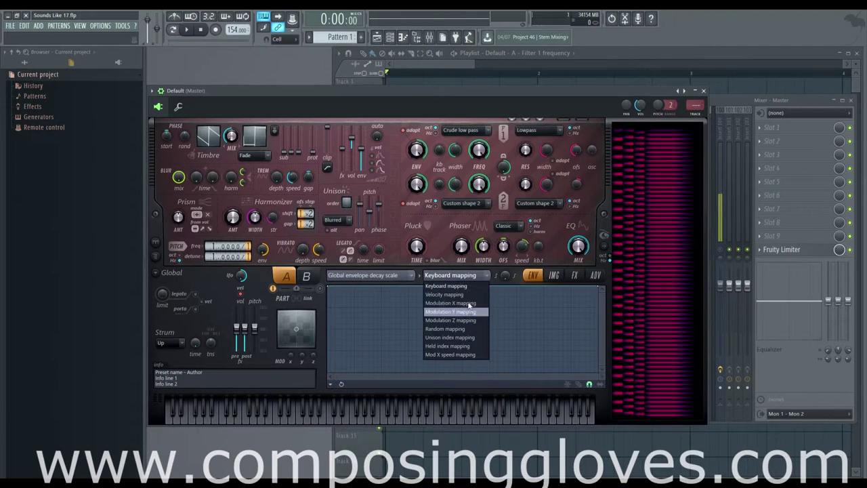
pyautogui.click(433, 285)
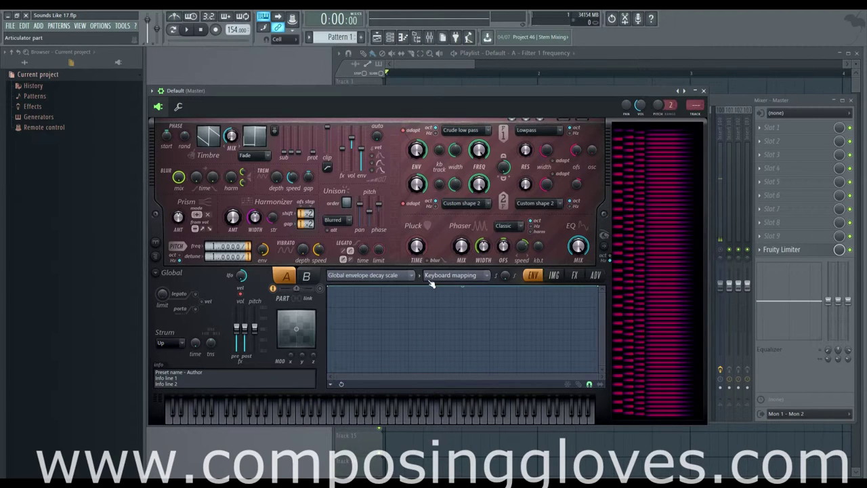
# Step: Open the articulator of the filter 1 frequency knob and switch its articulator part to Envelope
pyautogui.rightClick(478, 150)
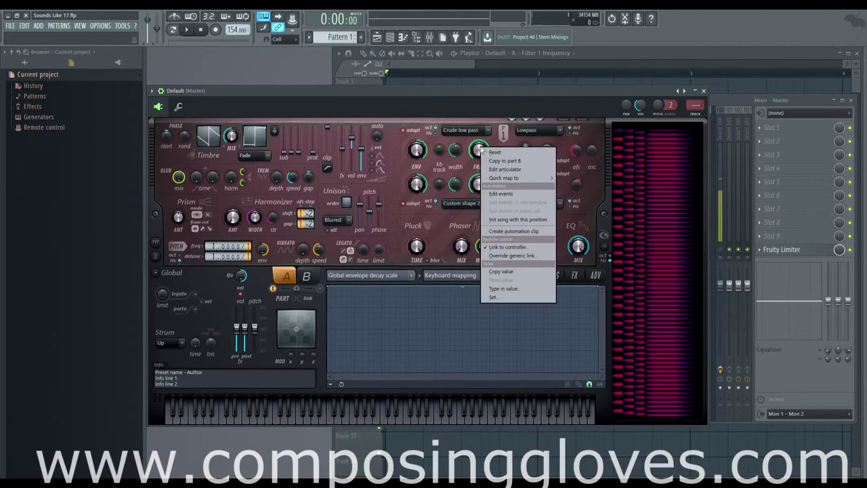
pyautogui.click(479, 192)
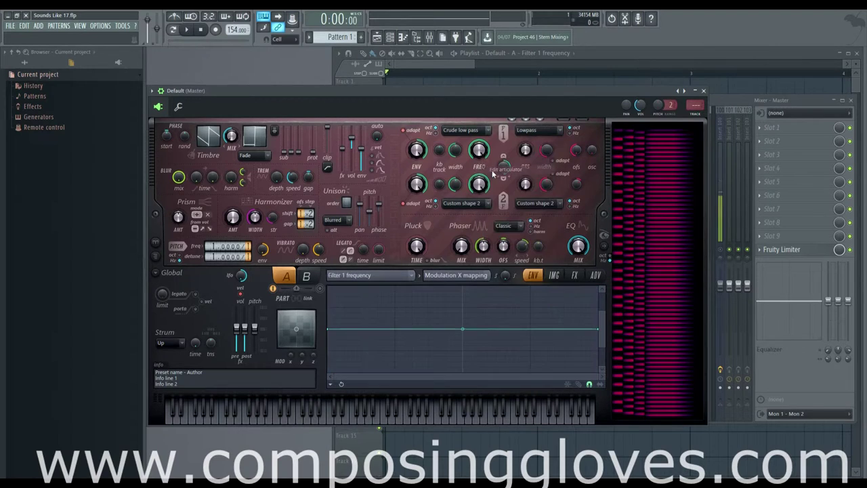
pyautogui.click(455, 276)
pyautogui.click(455, 287)
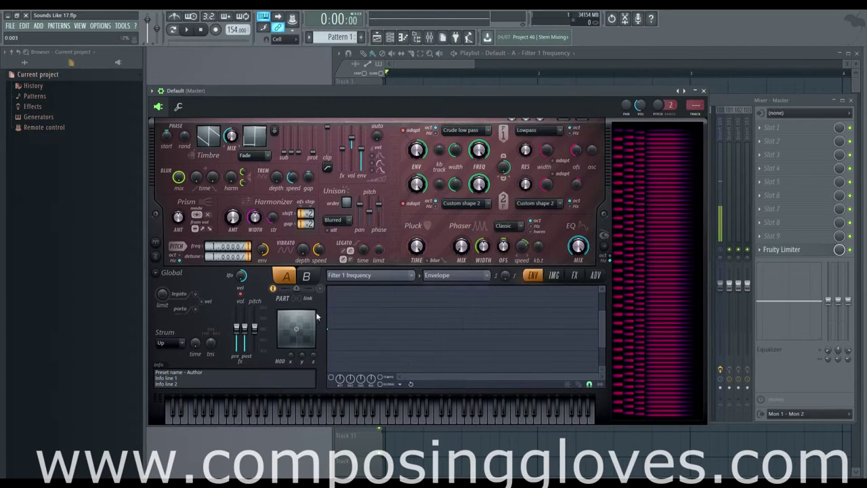